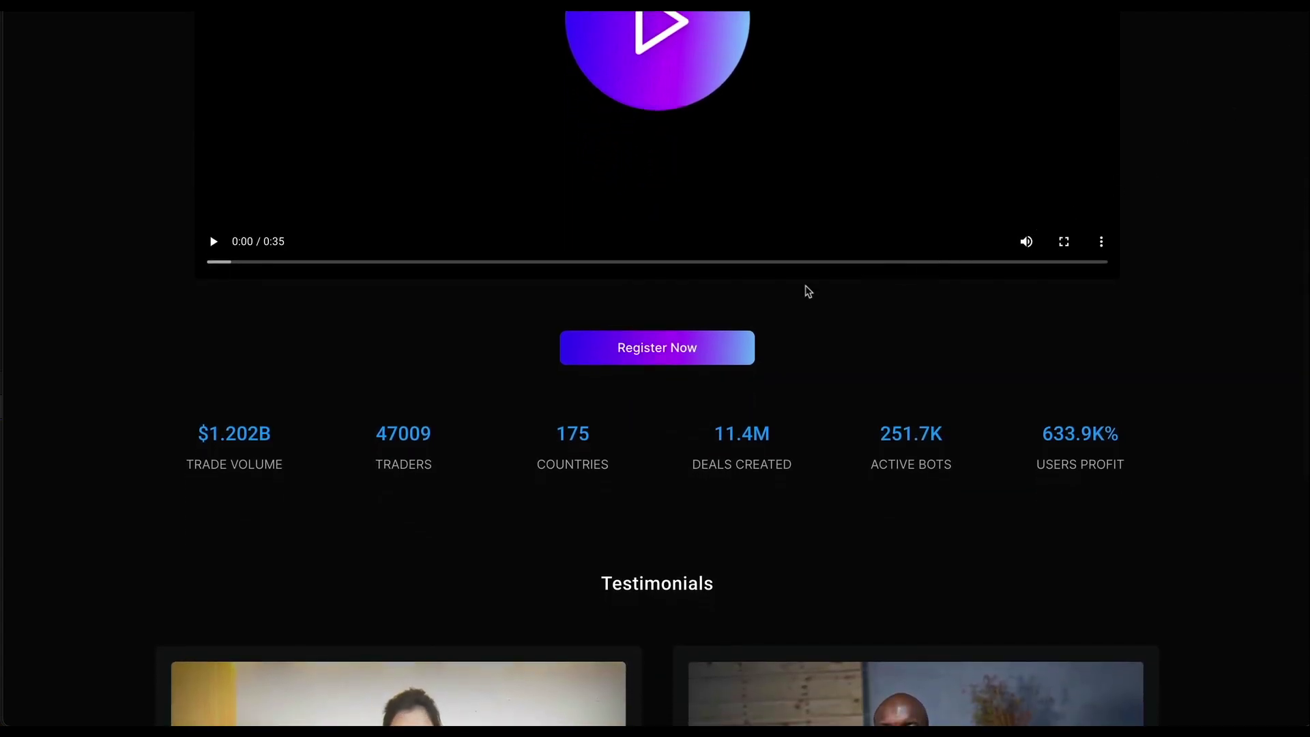
- Open the Tafabot account registration form from the landing page's Register Now button
{"action": "left_click", "coordinate": [681, 355]}
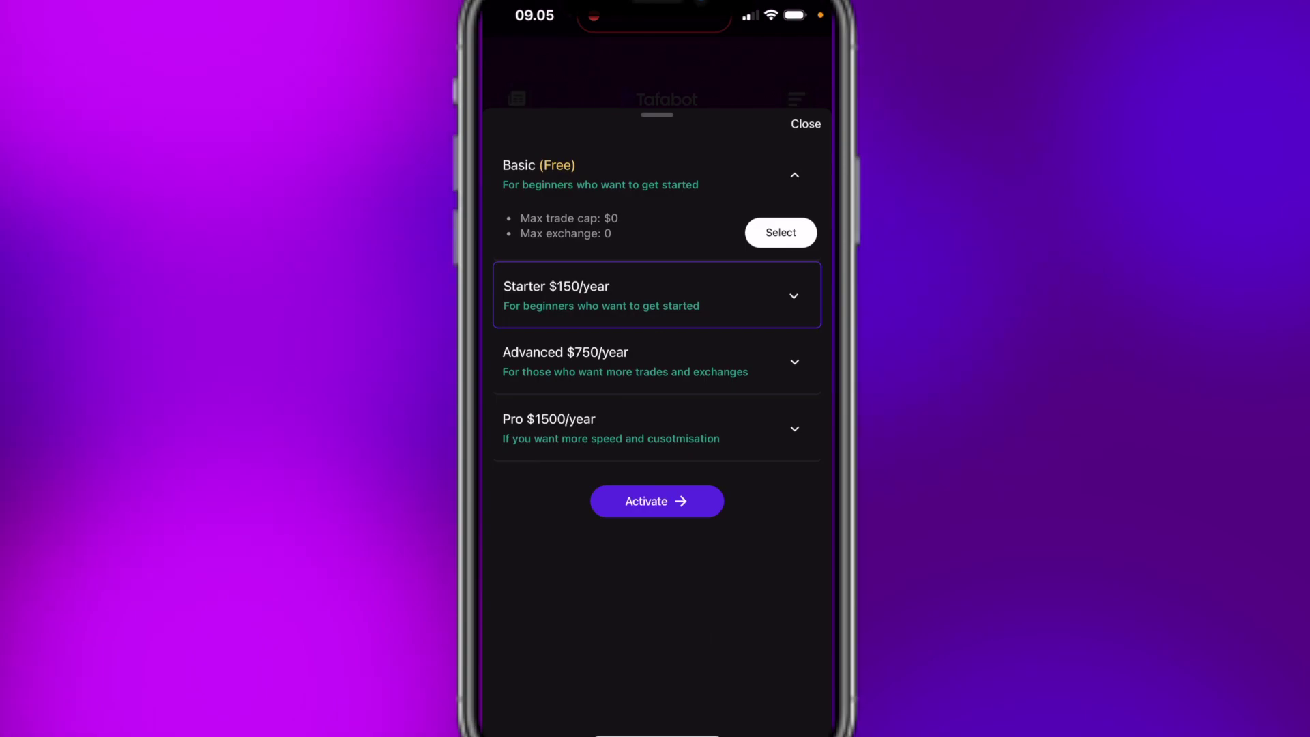
- Compare the Starter, Pro and Advanced plan features, then select Advanced $750/year and upgrade
{"action": "left_click", "coordinate": [656, 294]}
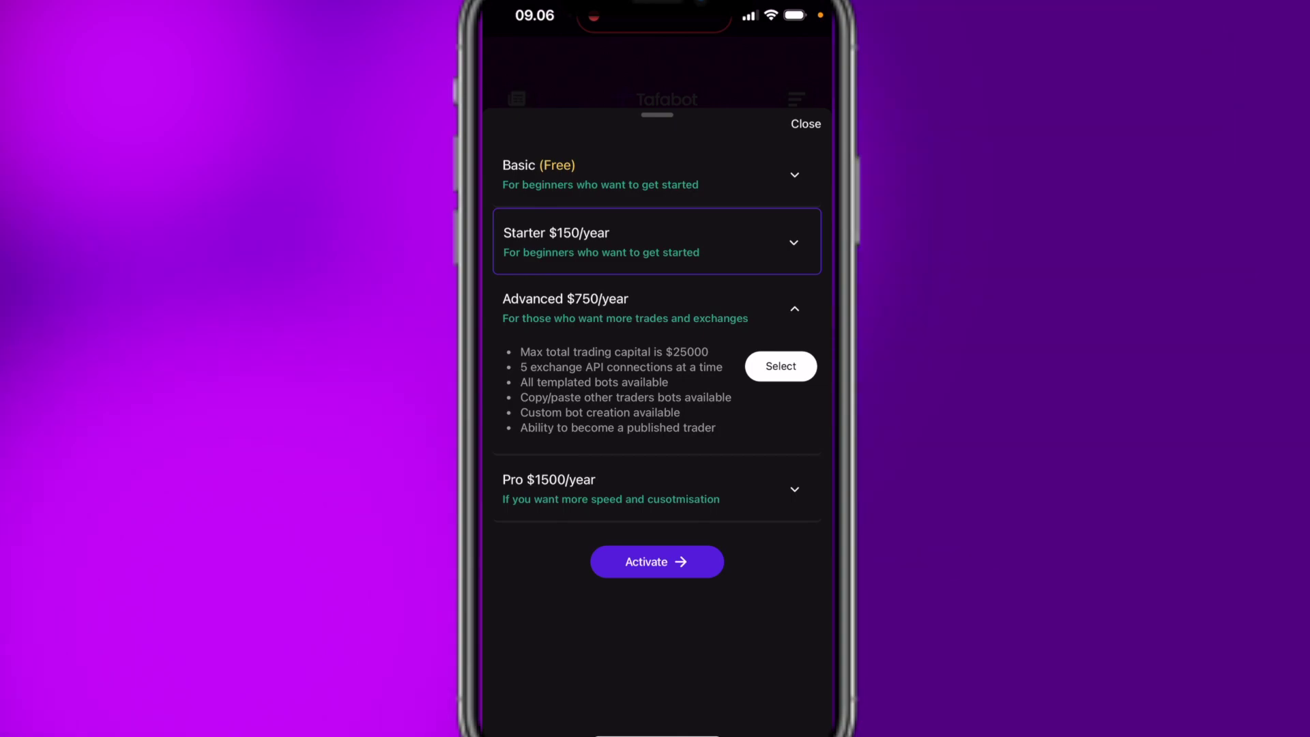
{"action": "left_click", "coordinate": [794, 490]}
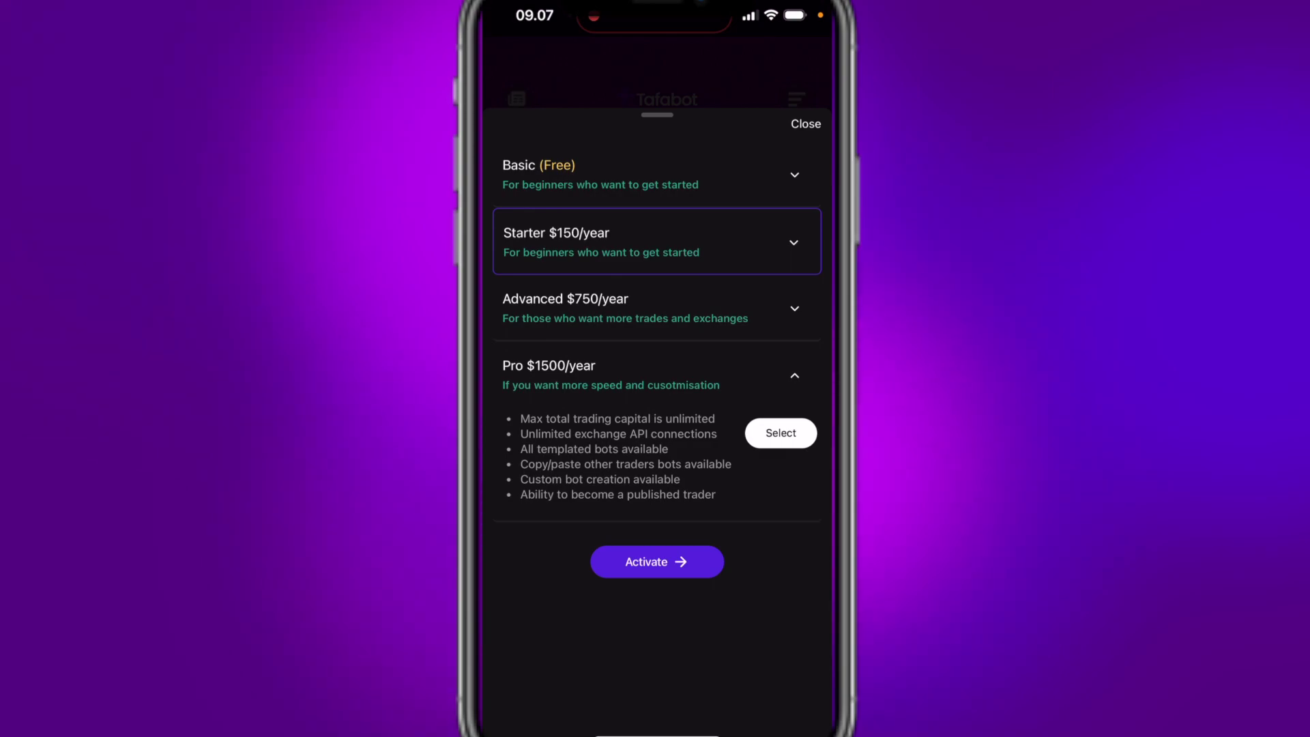
{"action": "left_click", "coordinate": [795, 309]}
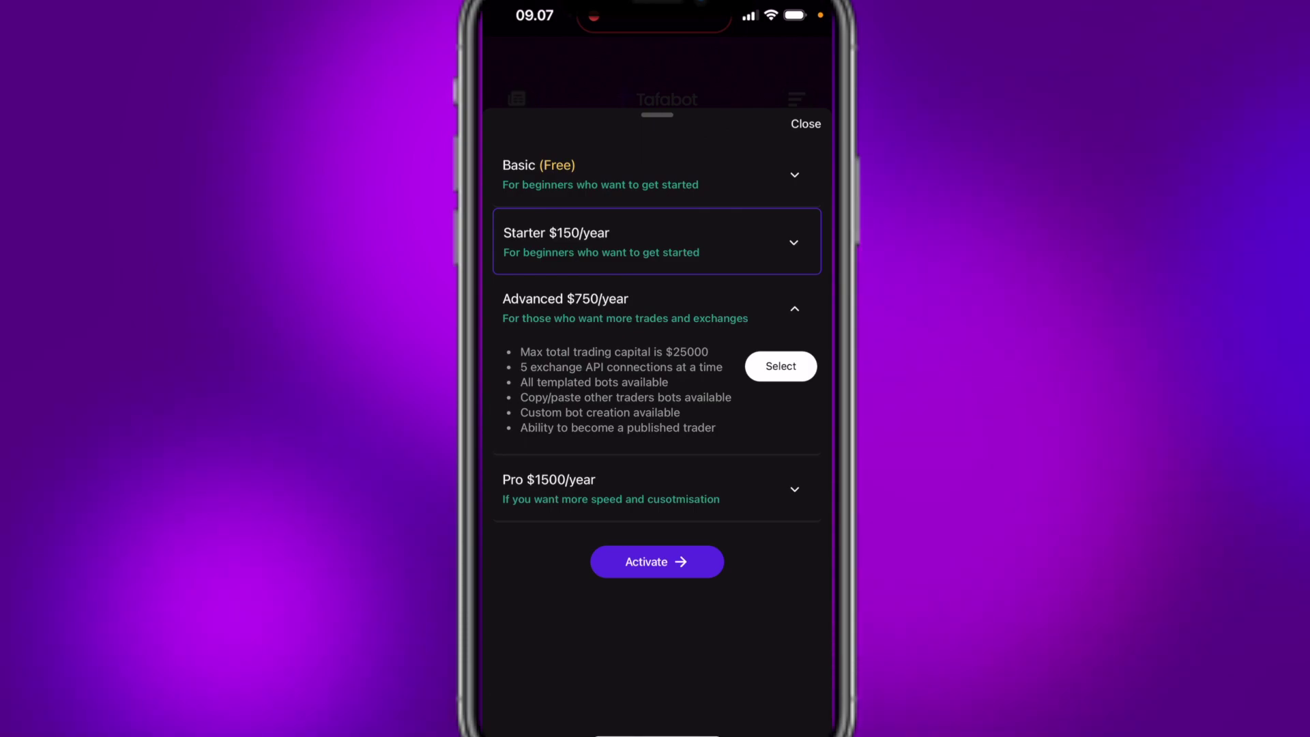
{"action": "left_click", "coordinate": [793, 242]}
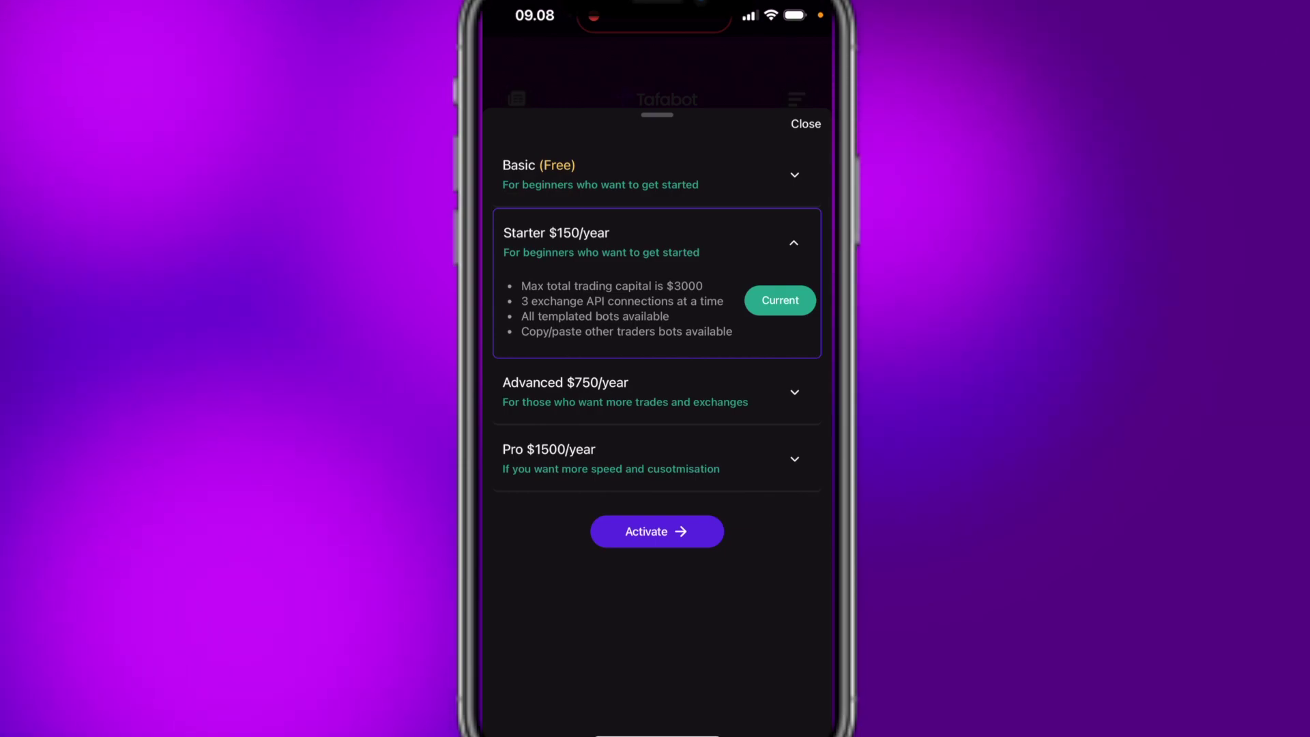
{"action": "left_click", "coordinate": [794, 392]}
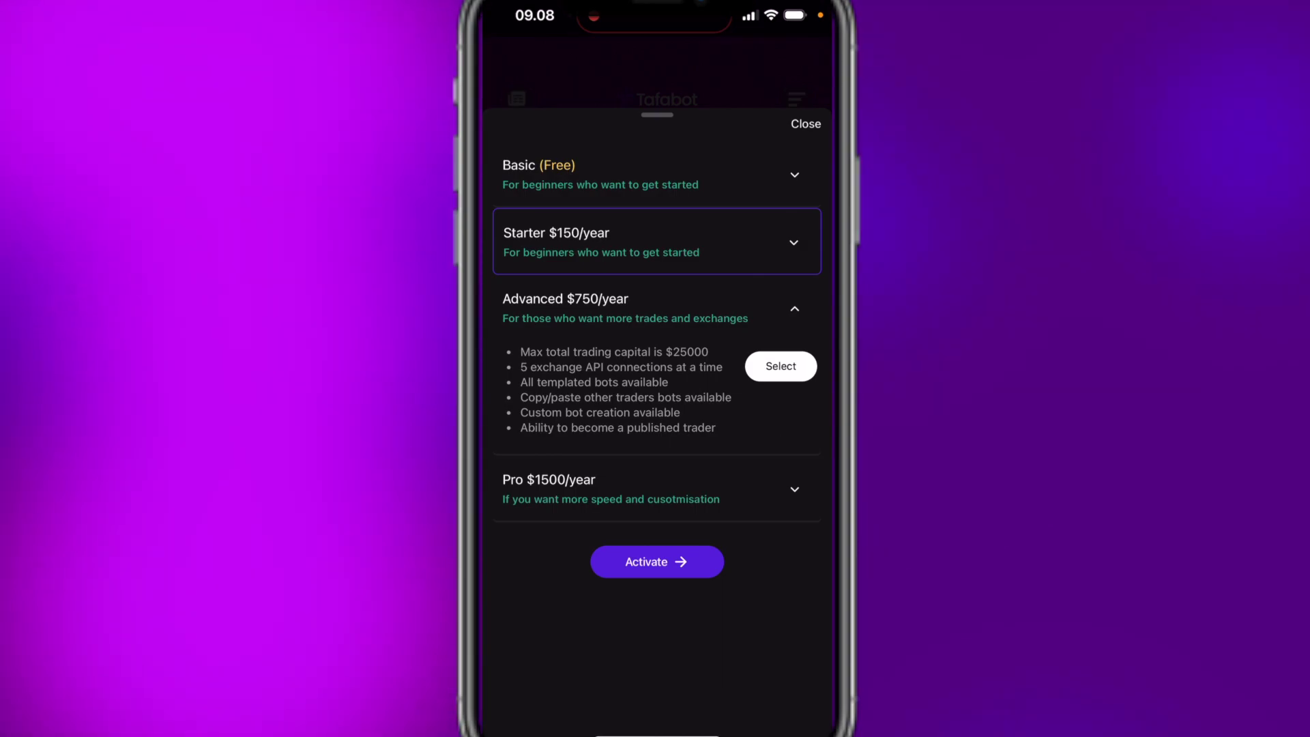
{"action": "left_click", "coordinate": [780, 366]}
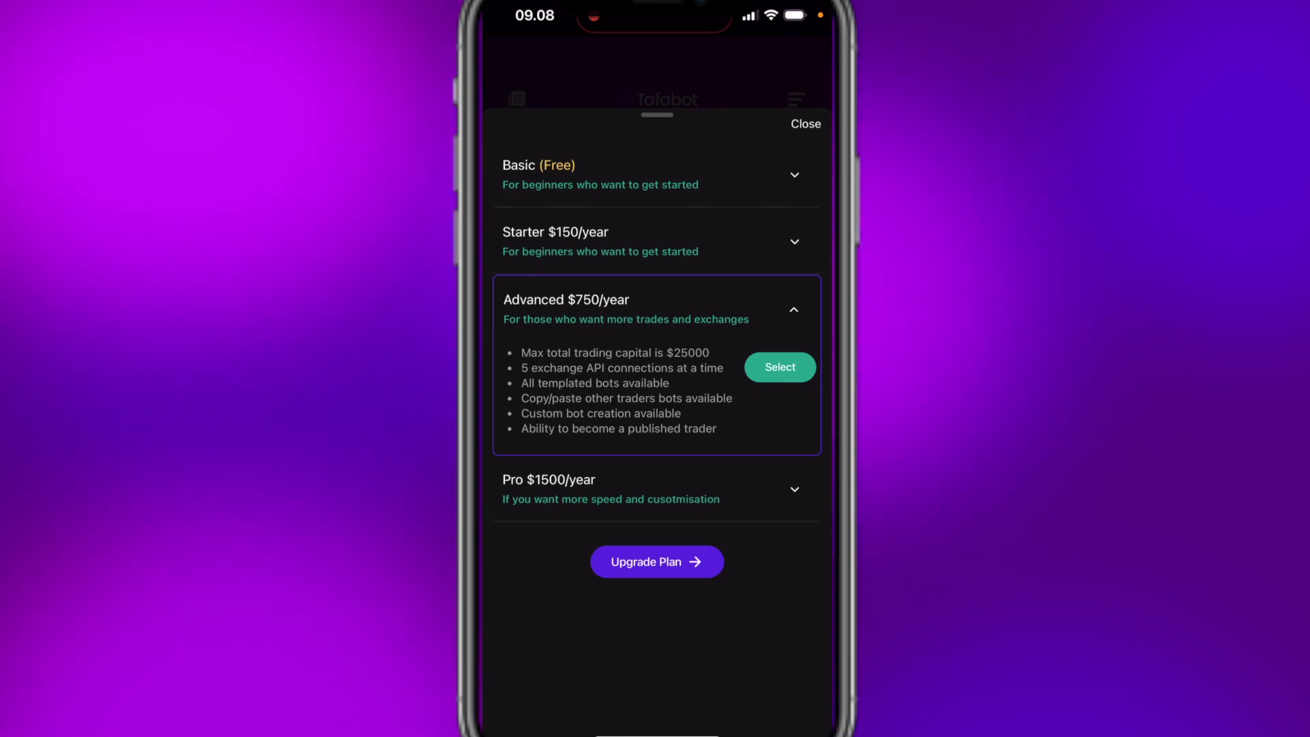
{"action": "left_click", "coordinate": [656, 561]}
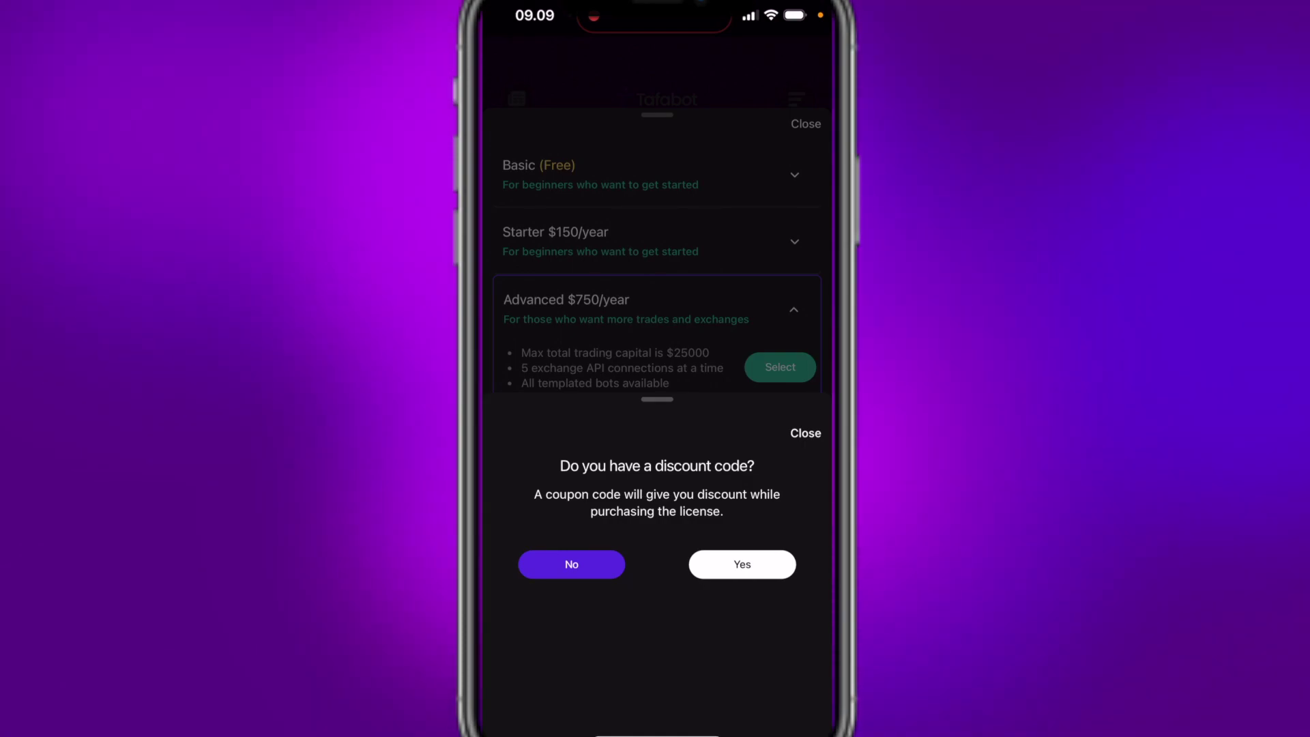
- Answer Yes to having a discount code for the Advanced plan purchase
{"action": "left_click", "coordinate": [741, 564]}
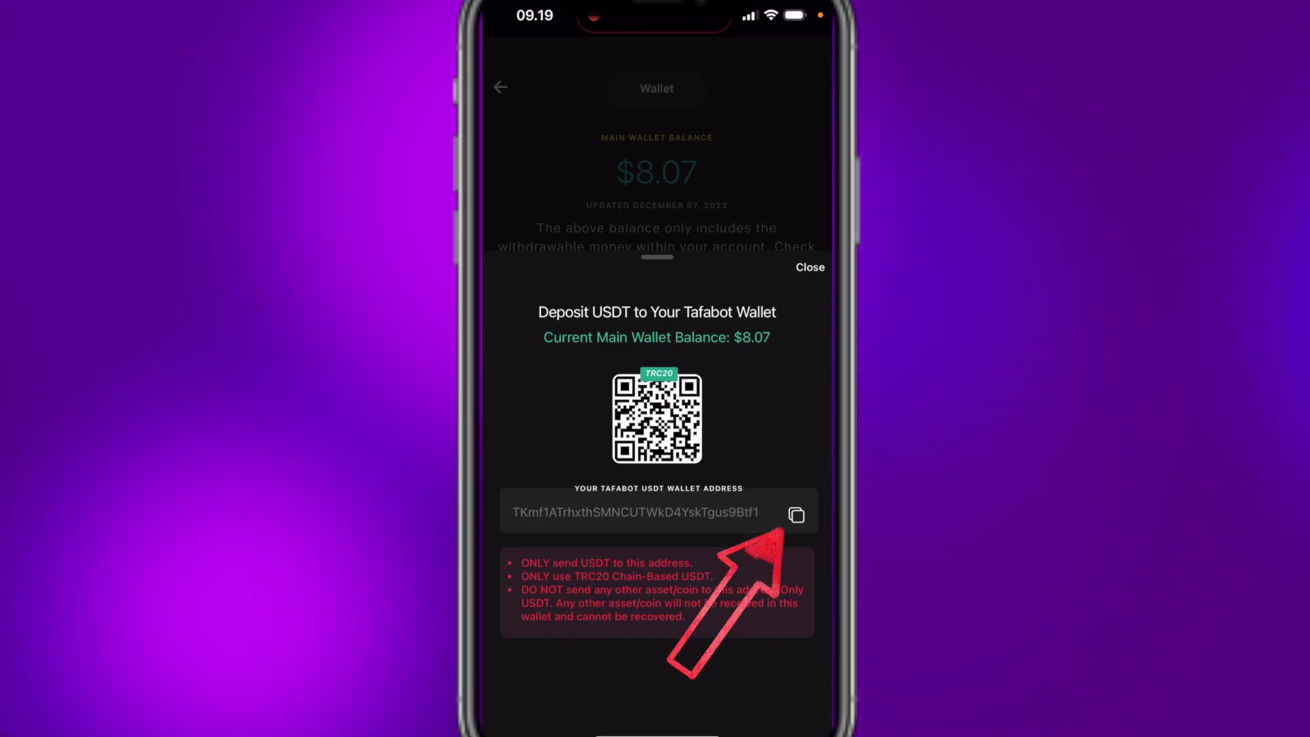
- Copy the TRC20 USDT deposit address from the Deposit sheet
{"action": "left_click", "coordinate": [796, 514]}
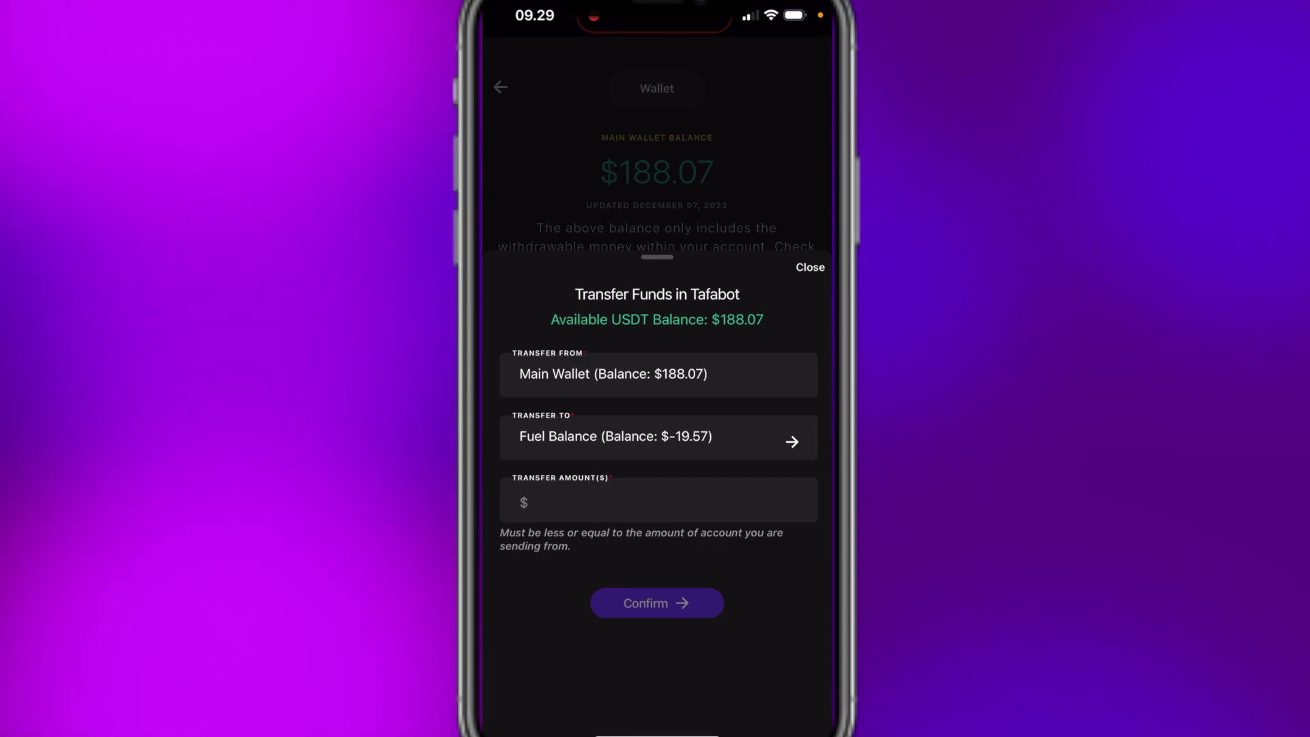
- Transfer 100 from the Main Wallet to the Fuel Balance and approve the confirmation
{"action": "left_click", "coordinate": [655, 502]}
{"action": "left_click", "coordinate": [523, 424]}
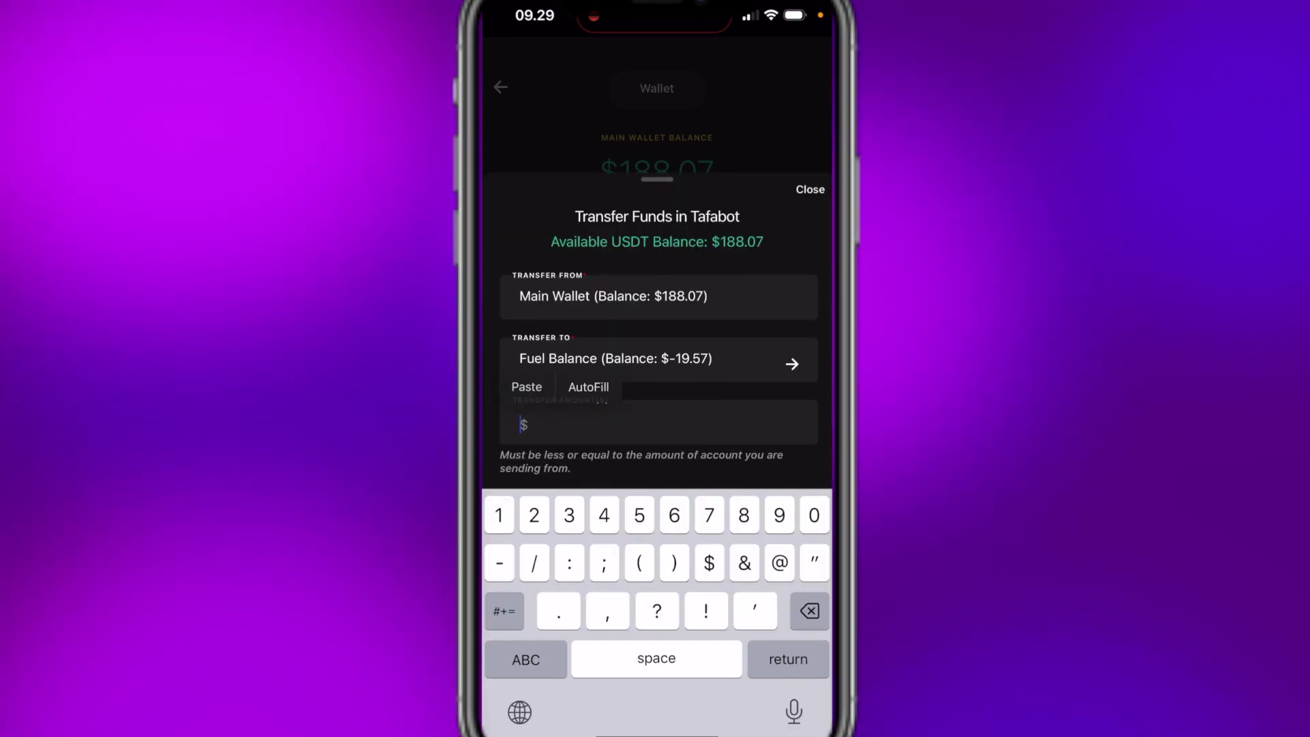
{"action": "type", "text": "100"}
{"action": "key", "text": "Return"}
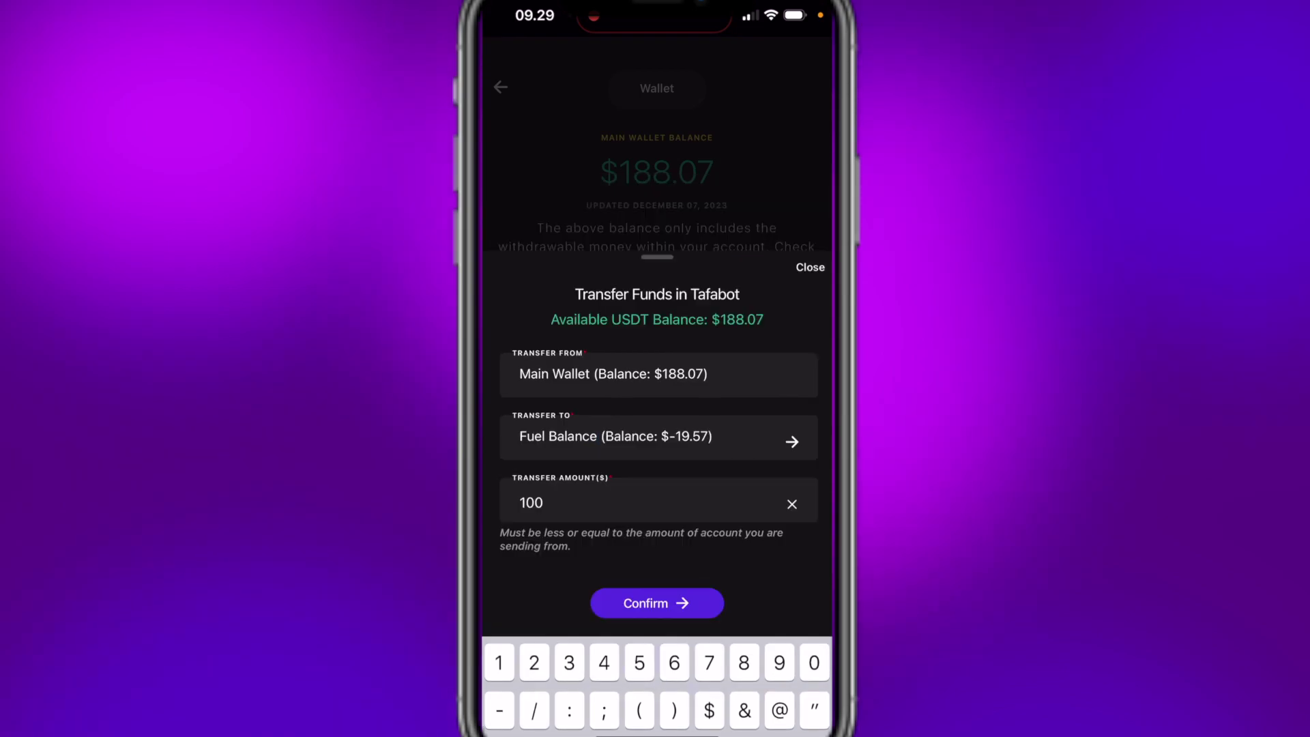
{"action": "left_click", "coordinate": [656, 603]}
{"action": "left_click", "coordinate": [740, 640]}
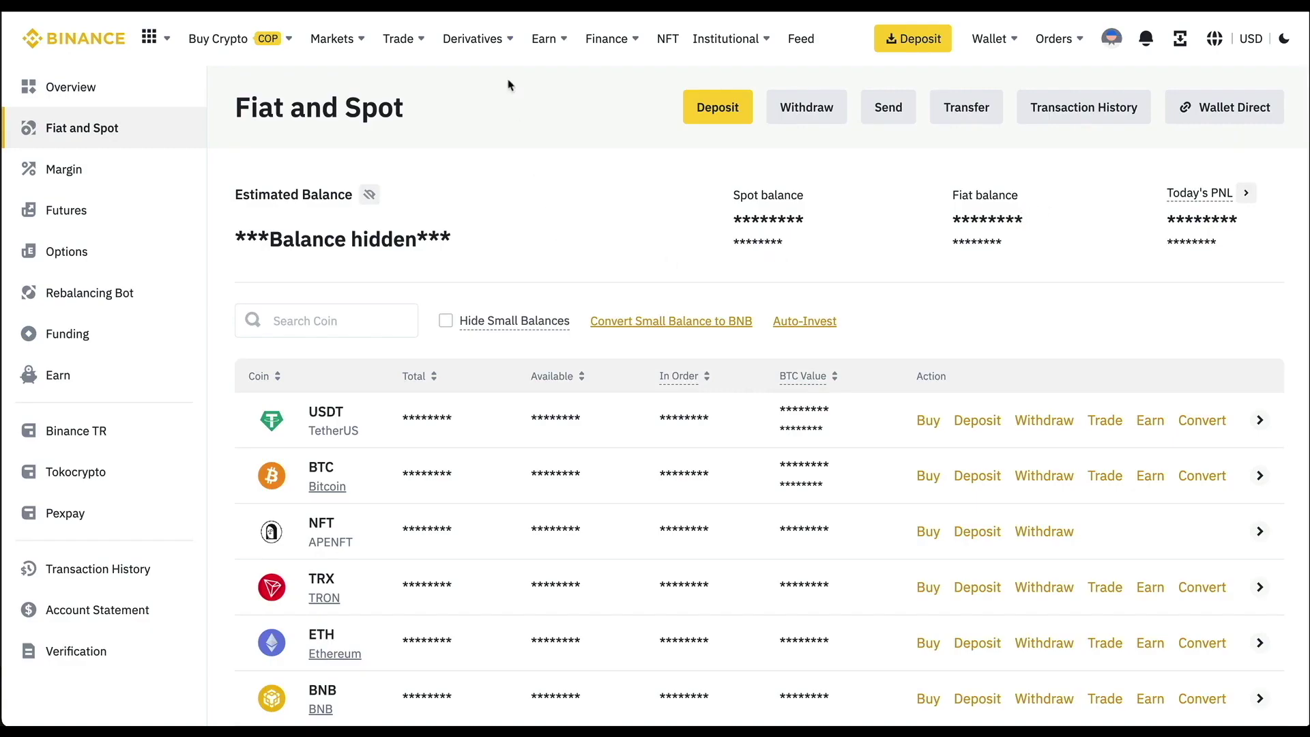
{"action": "mouse_move", "coordinate": [473, 39]}
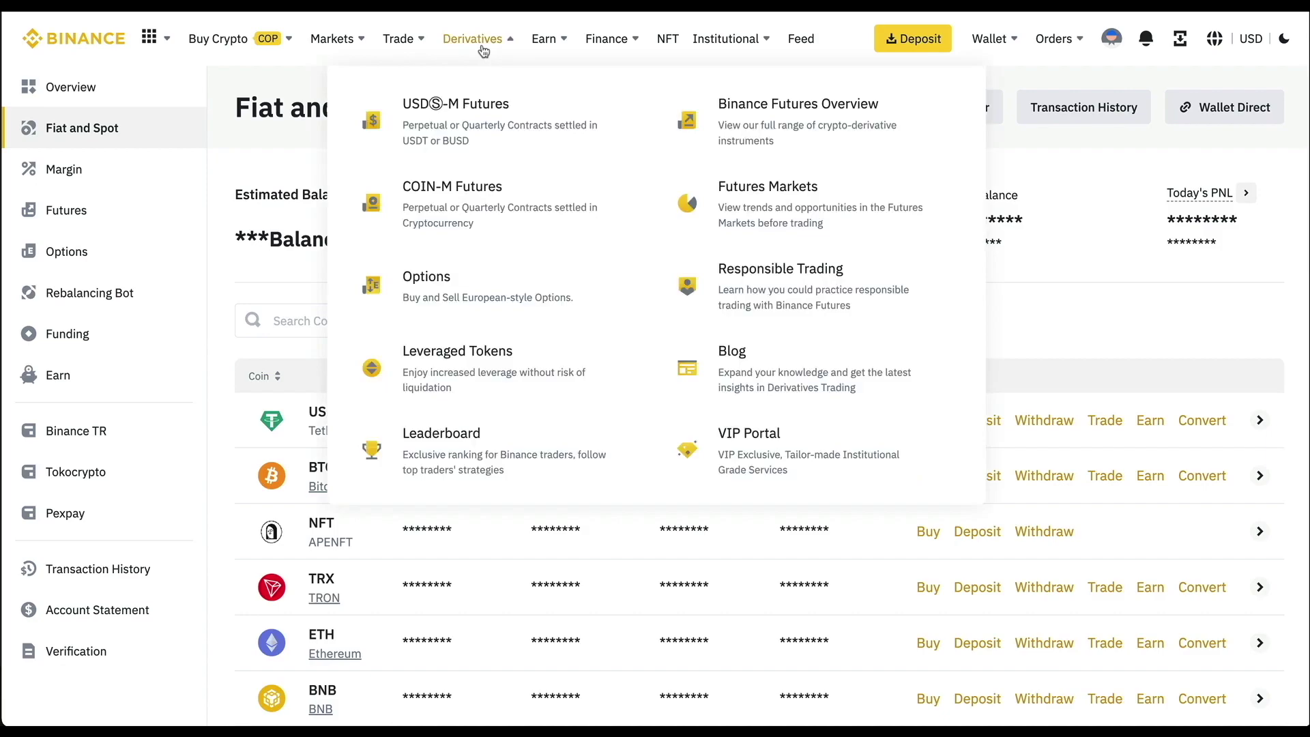
- Open the BTCUSDT perpetual trading page under Derivatives > USDⓈ-M Futures
{"action": "left_click", "coordinate": [465, 116]}
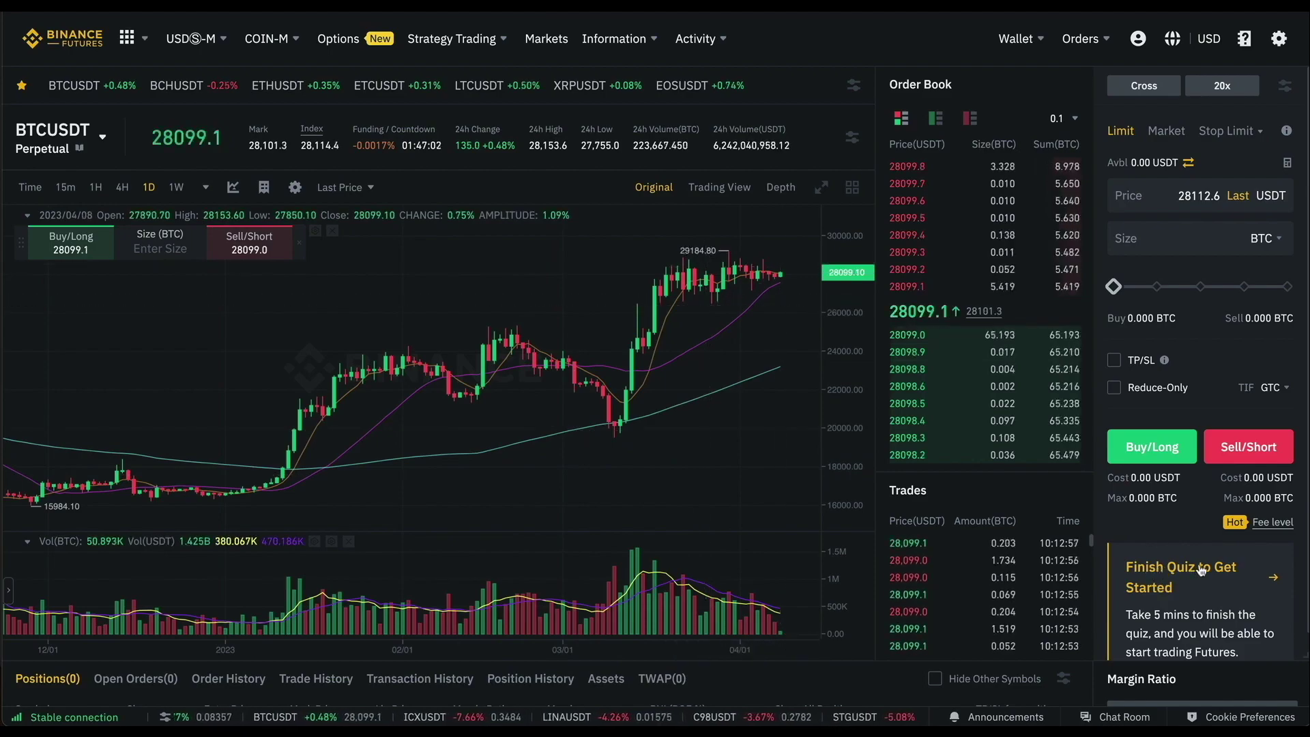
- Start the futures quiz and answer the first questions, including splitting large orders into smaller ones
{"action": "left_click", "coordinate": [1201, 570]}
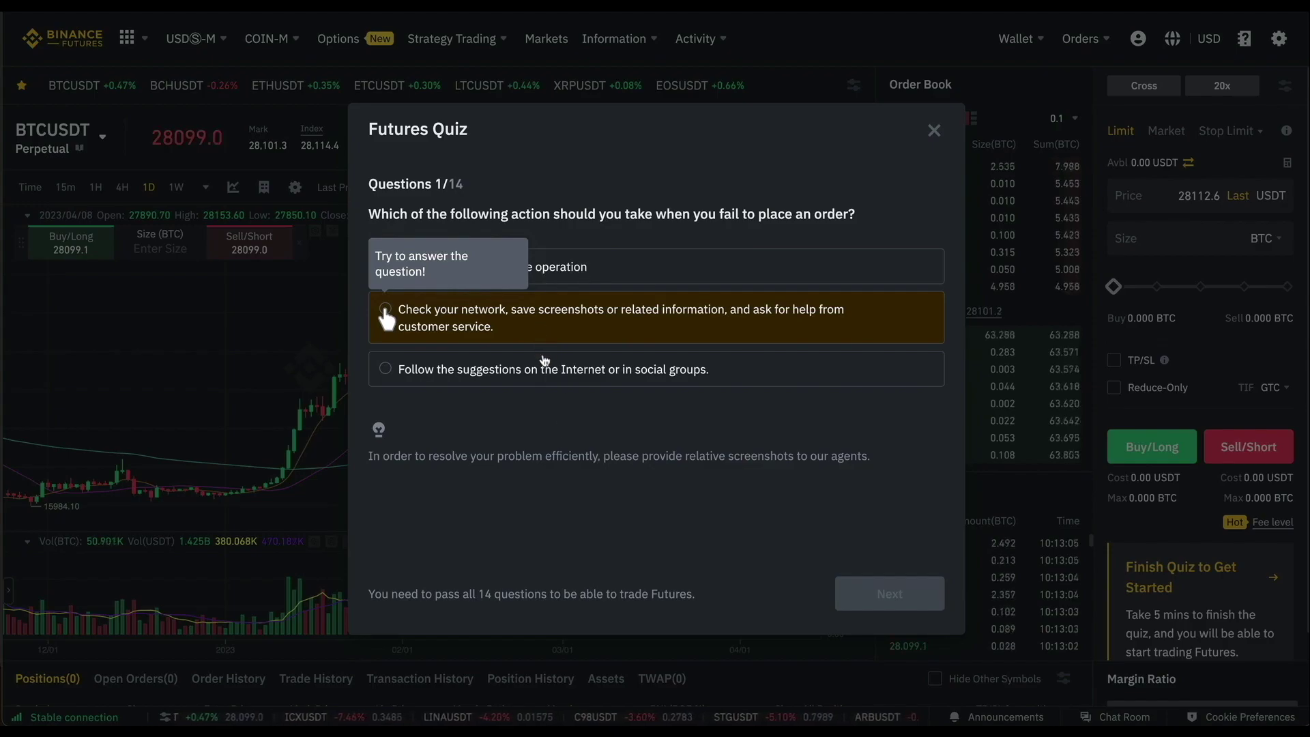
{"action": "left_click", "coordinate": [546, 367]}
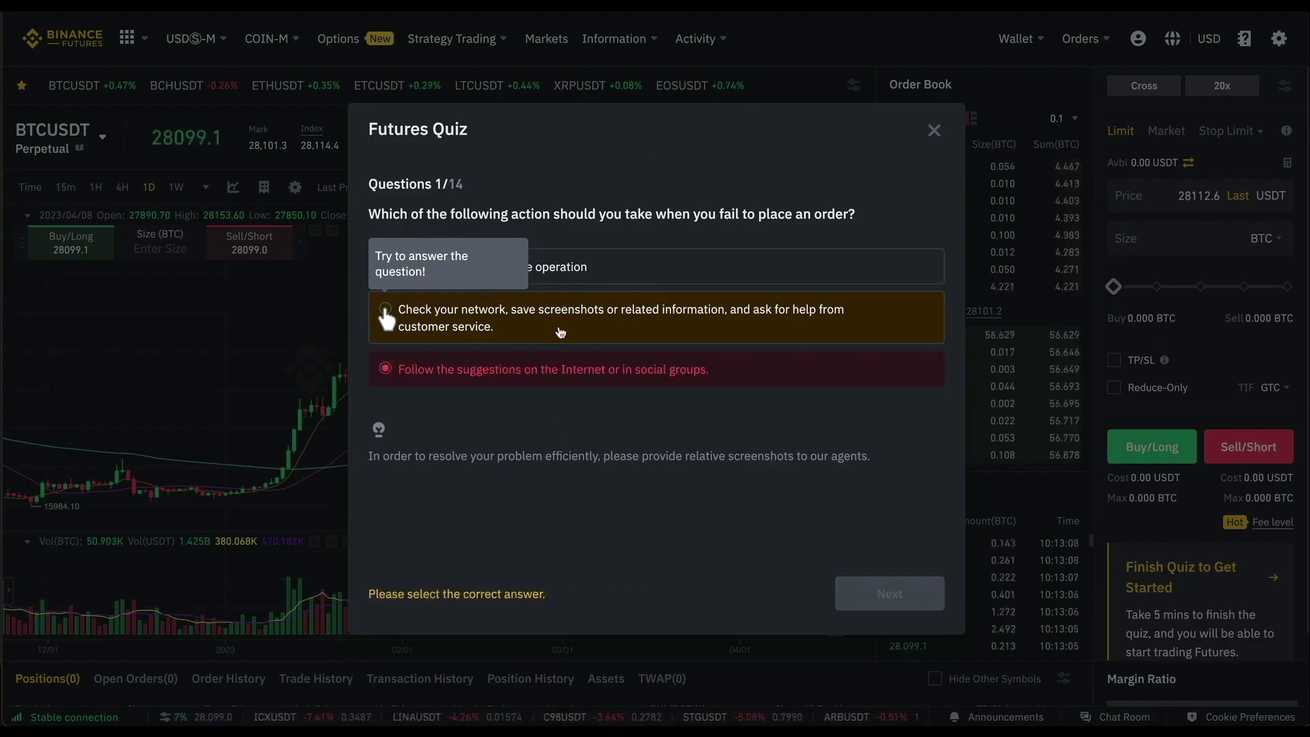
{"action": "left_click", "coordinate": [518, 325]}
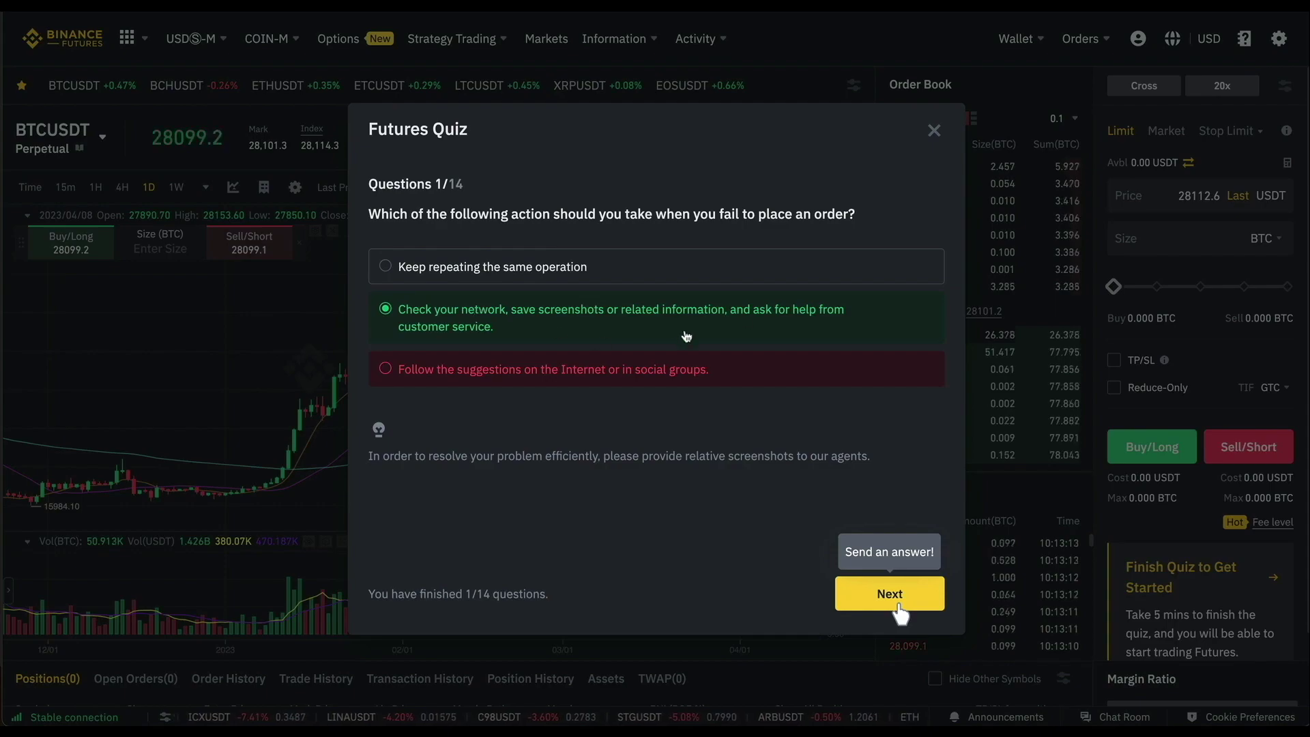
{"action": "left_click", "coordinate": [895, 604]}
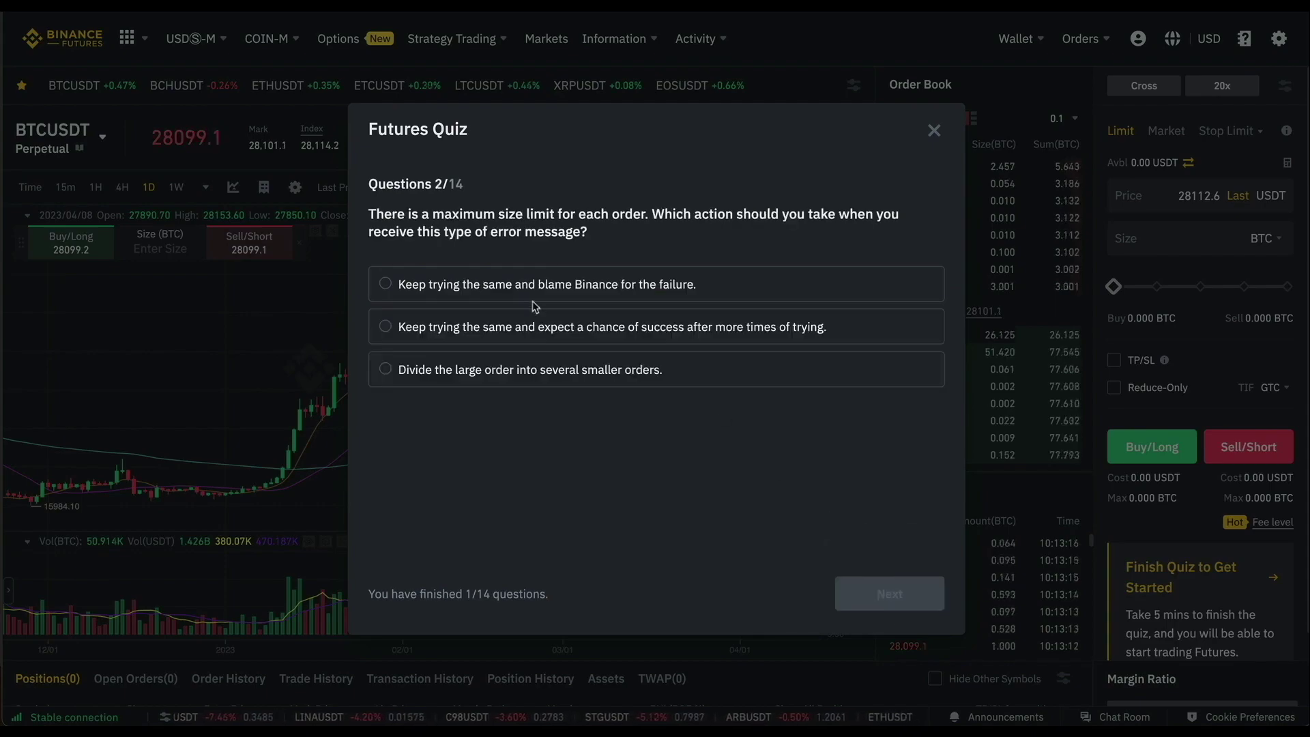
{"action": "left_click", "coordinate": [532, 292]}
{"action": "left_click", "coordinate": [479, 369]}
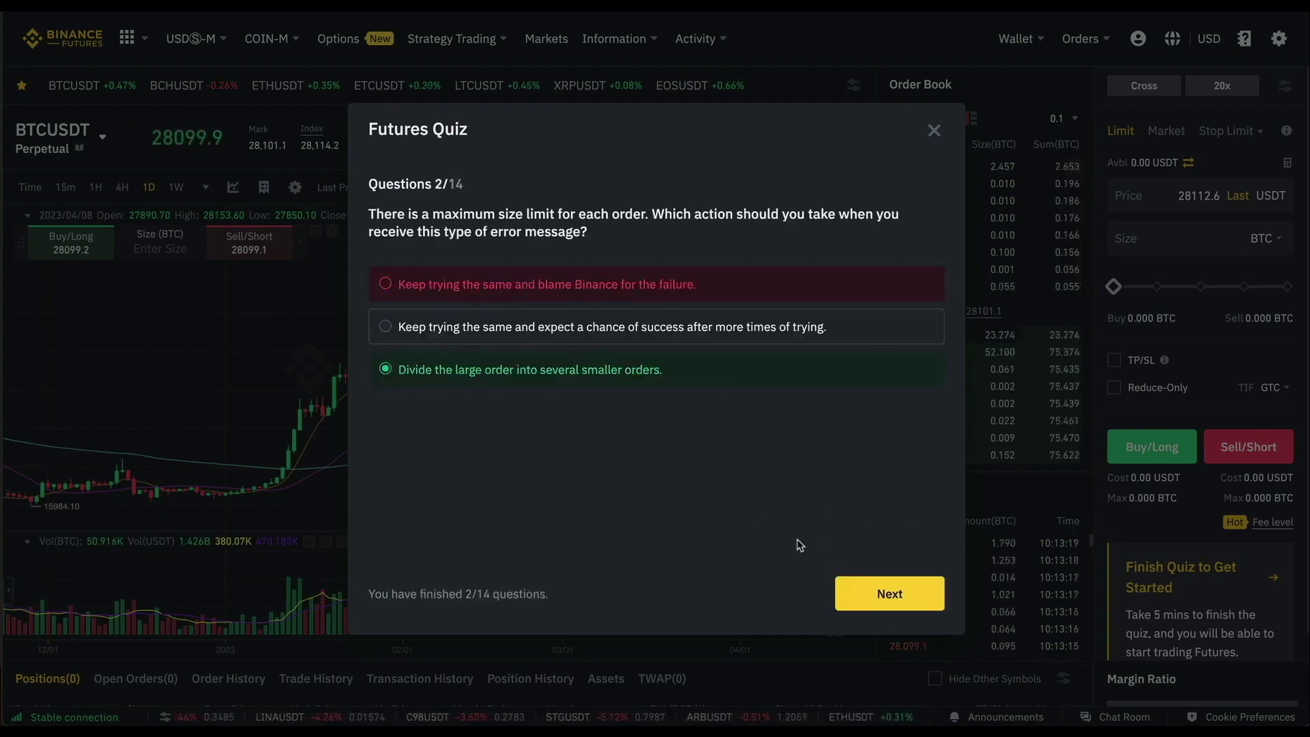
{"action": "left_click", "coordinate": [865, 595]}
{"action": "left_click", "coordinate": [521, 305]}
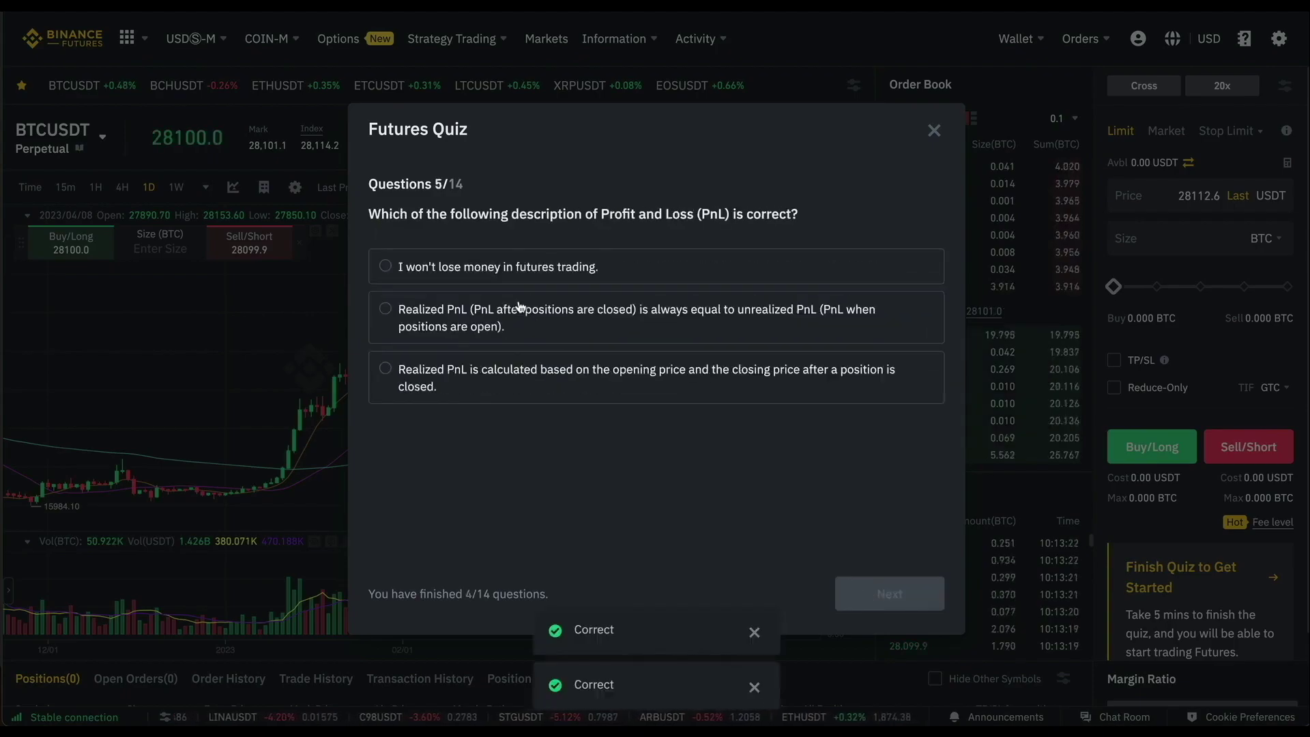
{"action": "left_click", "coordinate": [477, 266]}
{"action": "left_click", "coordinate": [478, 378]}
{"action": "left_click", "coordinate": [890, 593]}
- Answer the coin-margined question with the base asset and the liquidation question with Mark Price
{"action": "left_click", "coordinate": [498, 314]}
{"action": "left_click", "coordinate": [890, 594]}
{"action": "left_click", "coordinate": [488, 330]}
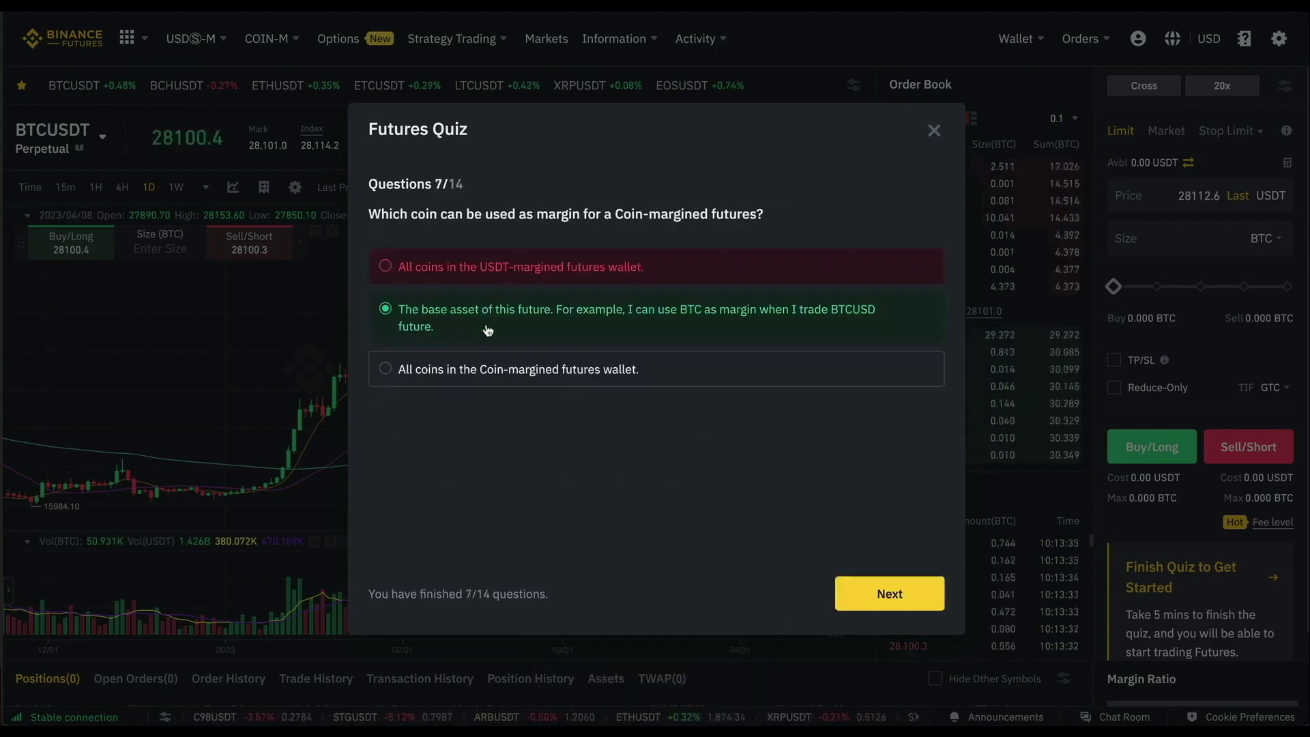
{"action": "left_click", "coordinate": [849, 594]}
{"action": "left_click", "coordinate": [452, 269]}
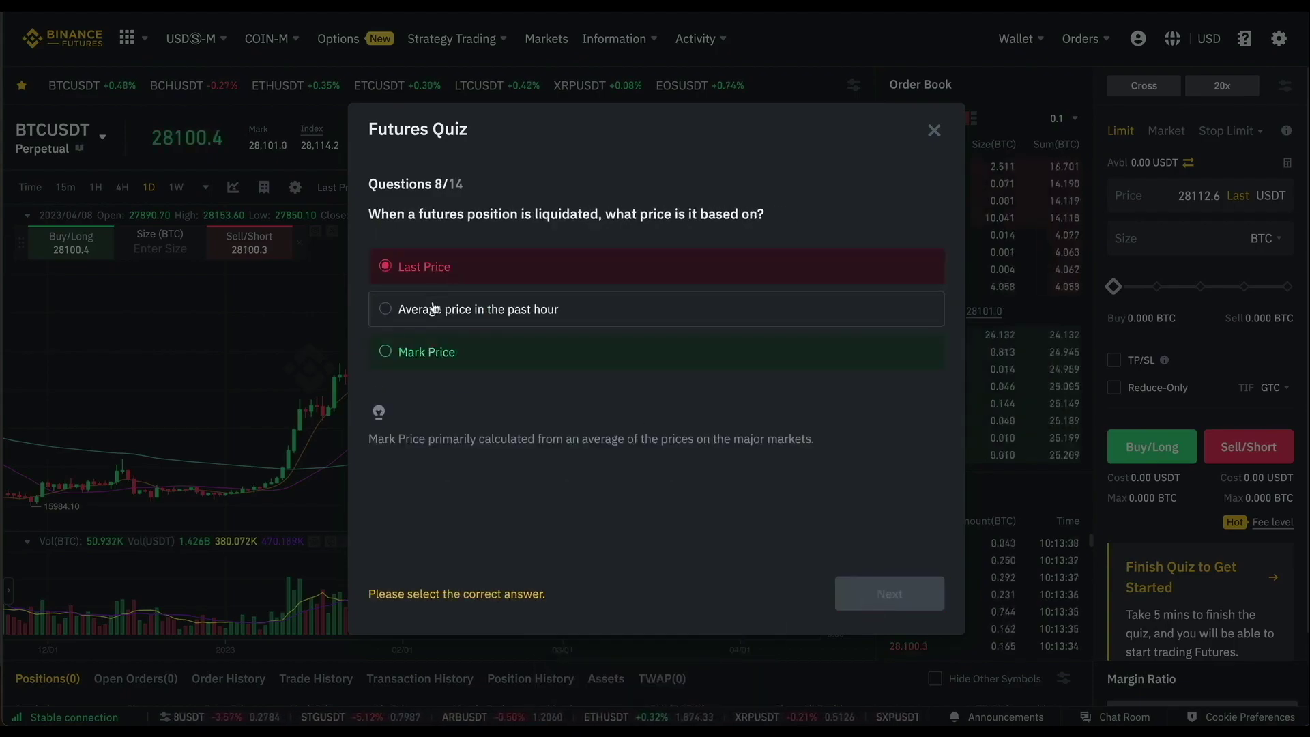
{"action": "left_click", "coordinate": [434, 346]}
{"action": "left_click", "coordinate": [856, 591]}
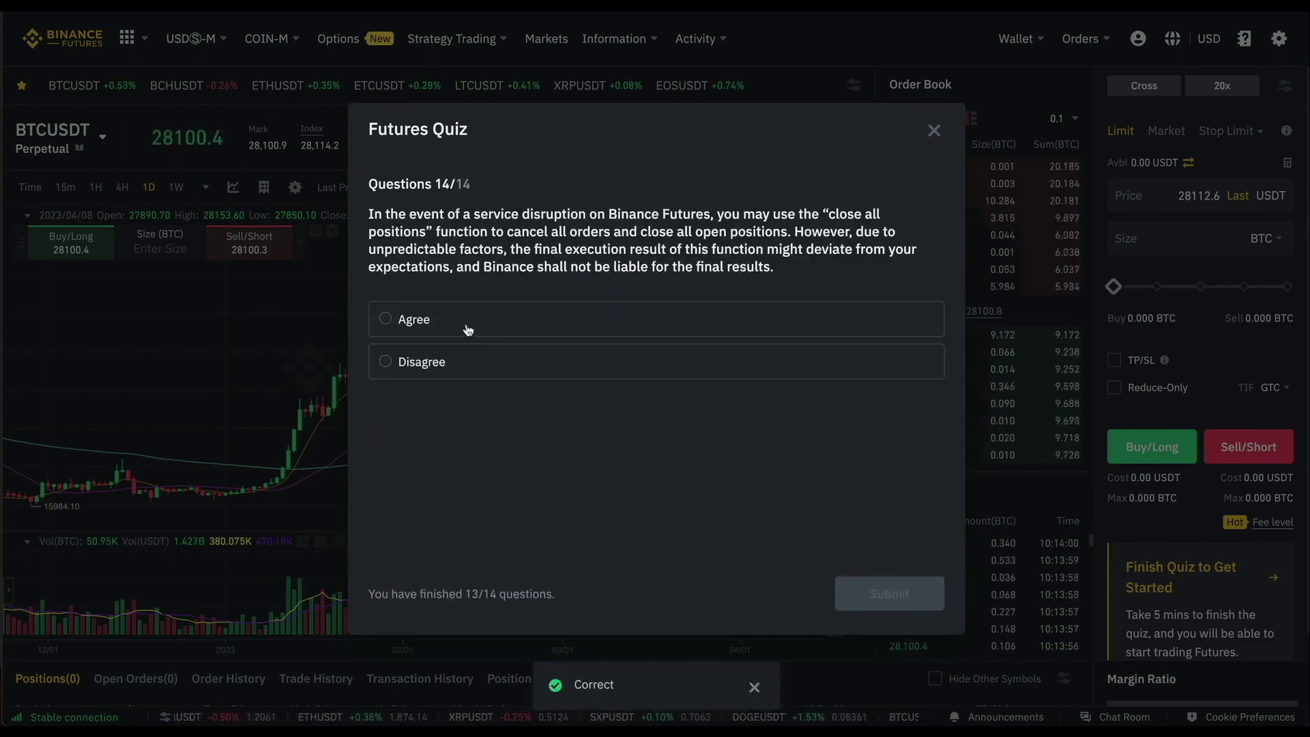
- Agree to the final statement, submit the quiz and dismiss the congratulations message
{"action": "left_click", "coordinate": [468, 330]}
{"action": "left_click", "coordinate": [887, 591]}
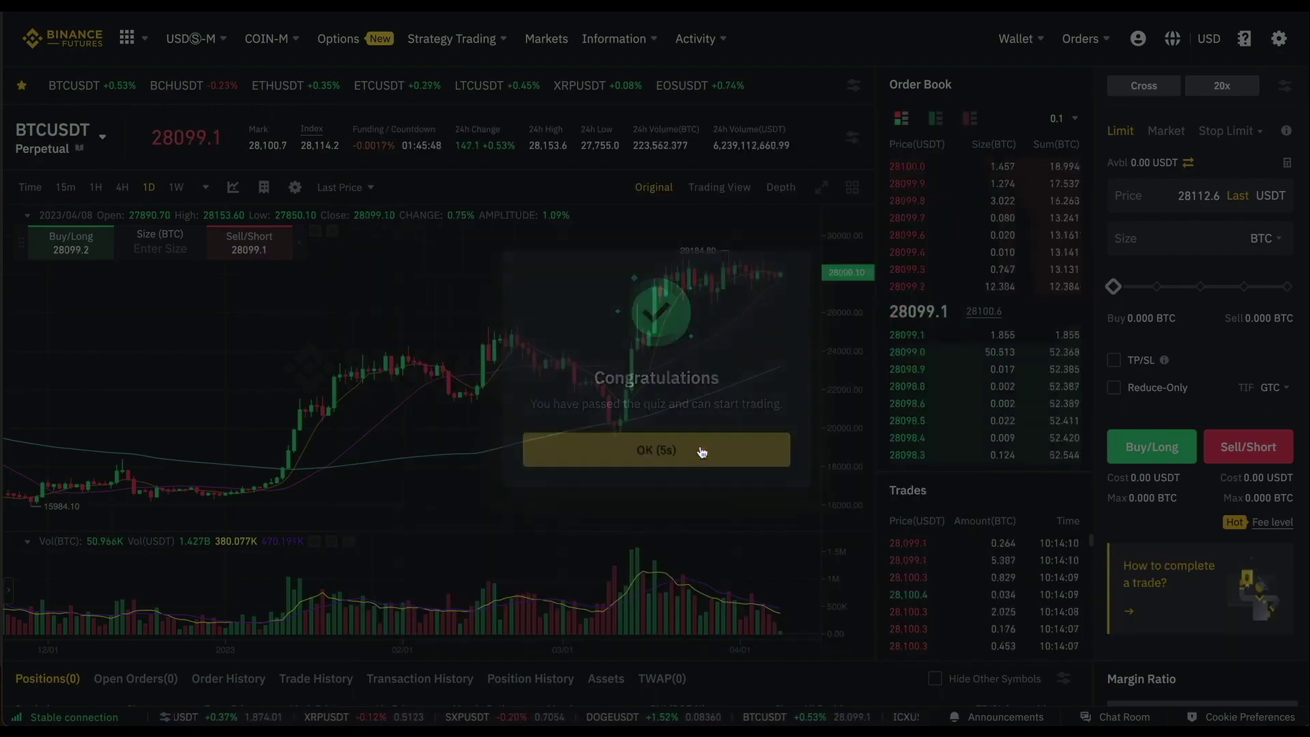
{"action": "left_click", "coordinate": [702, 451]}
{"action": "scroll", "coordinate": [1157, 485], "scroll_direction": "down", "scroll_amount": 2}
{"action": "scroll", "coordinate": [1158, 484], "scroll_direction": "down", "scroll_amount": 2}
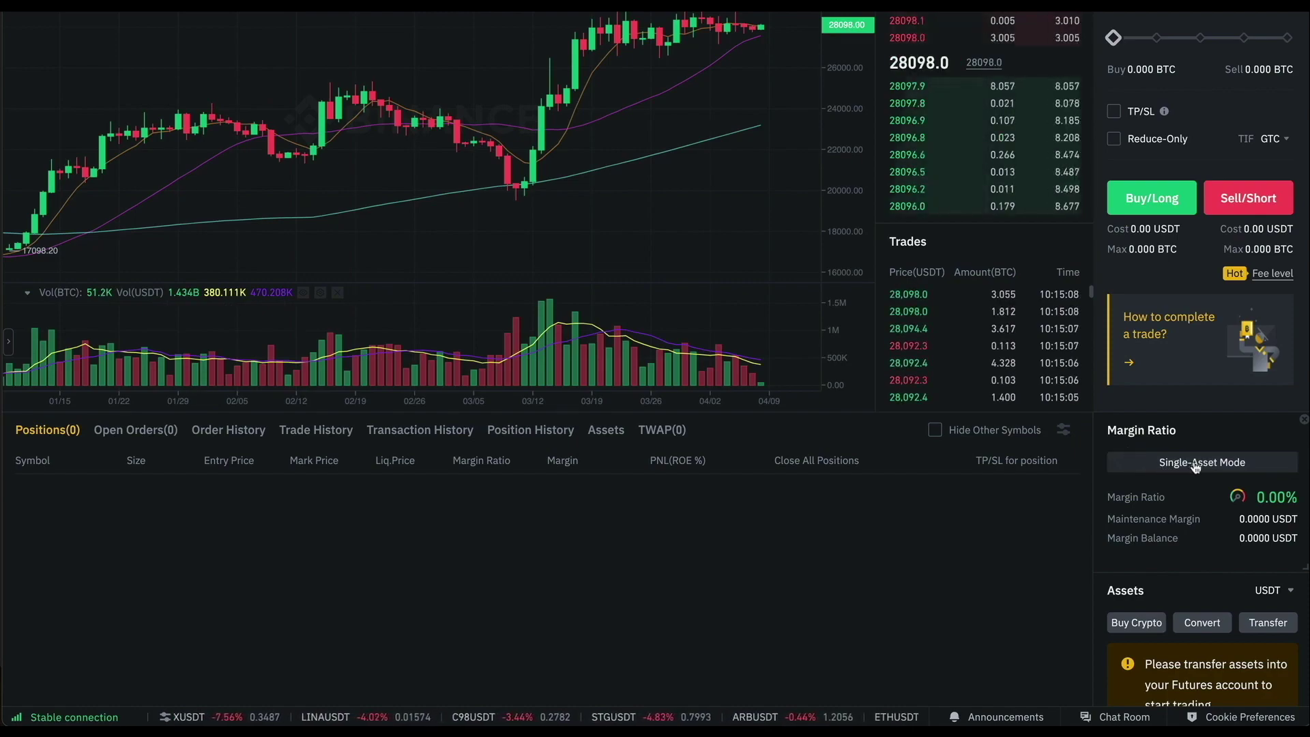
- In futures preferences, choose Multi-Assets Mode for assets and Hedge Mode for positions
{"action": "left_click", "coordinate": [1195, 464]}
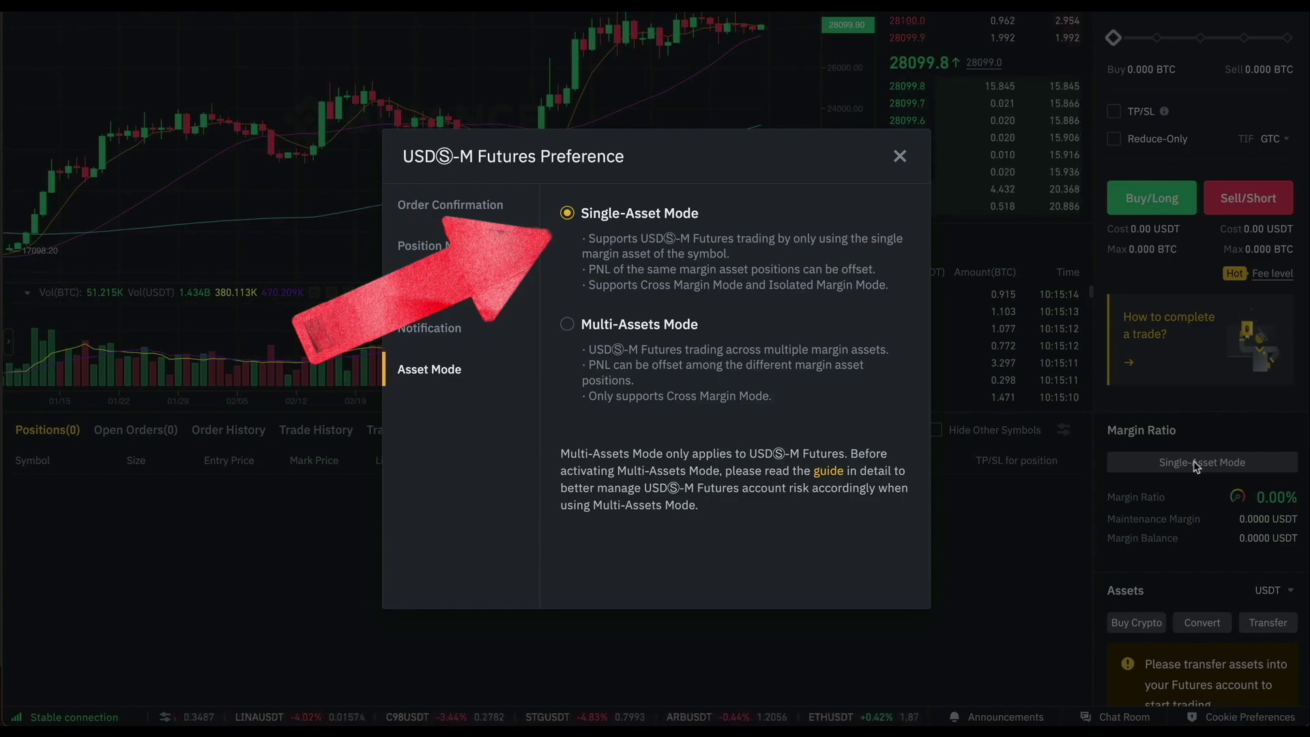
{"action": "left_click", "coordinate": [568, 325]}
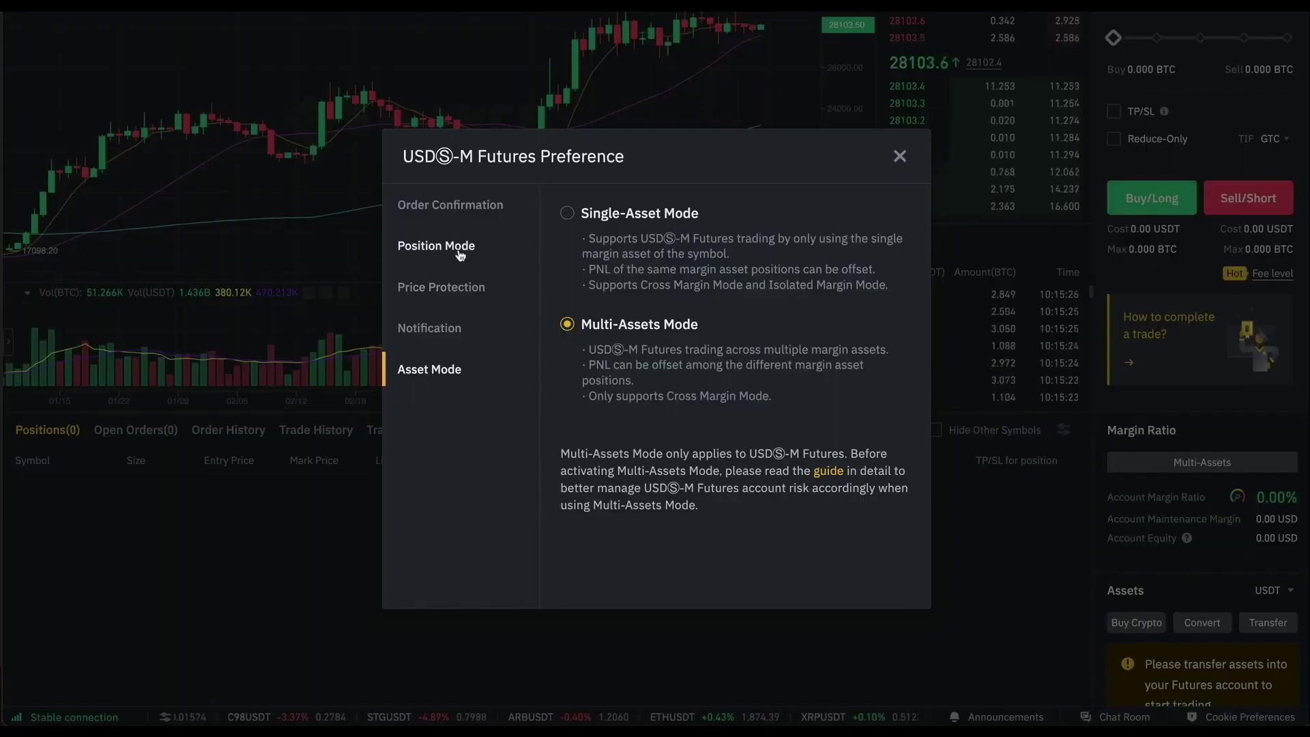
{"action": "left_click", "coordinate": [459, 254]}
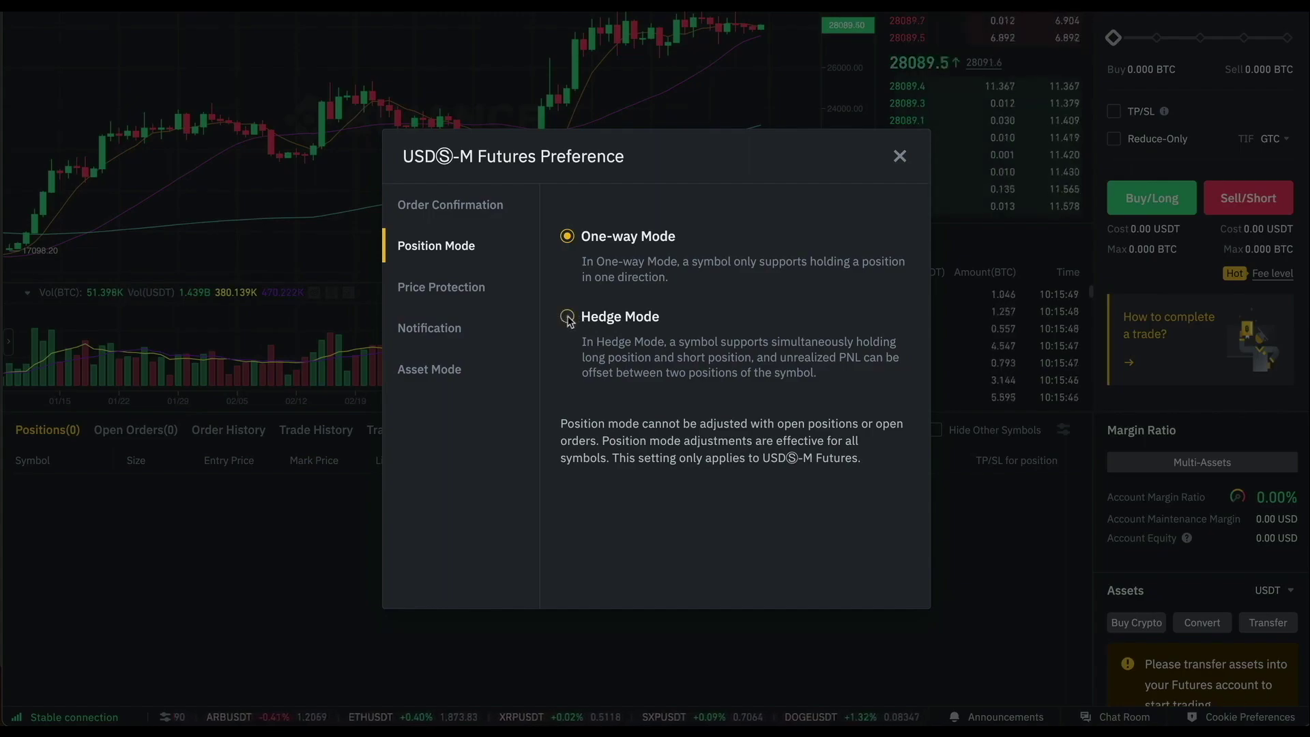
{"action": "left_click", "coordinate": [568, 318]}
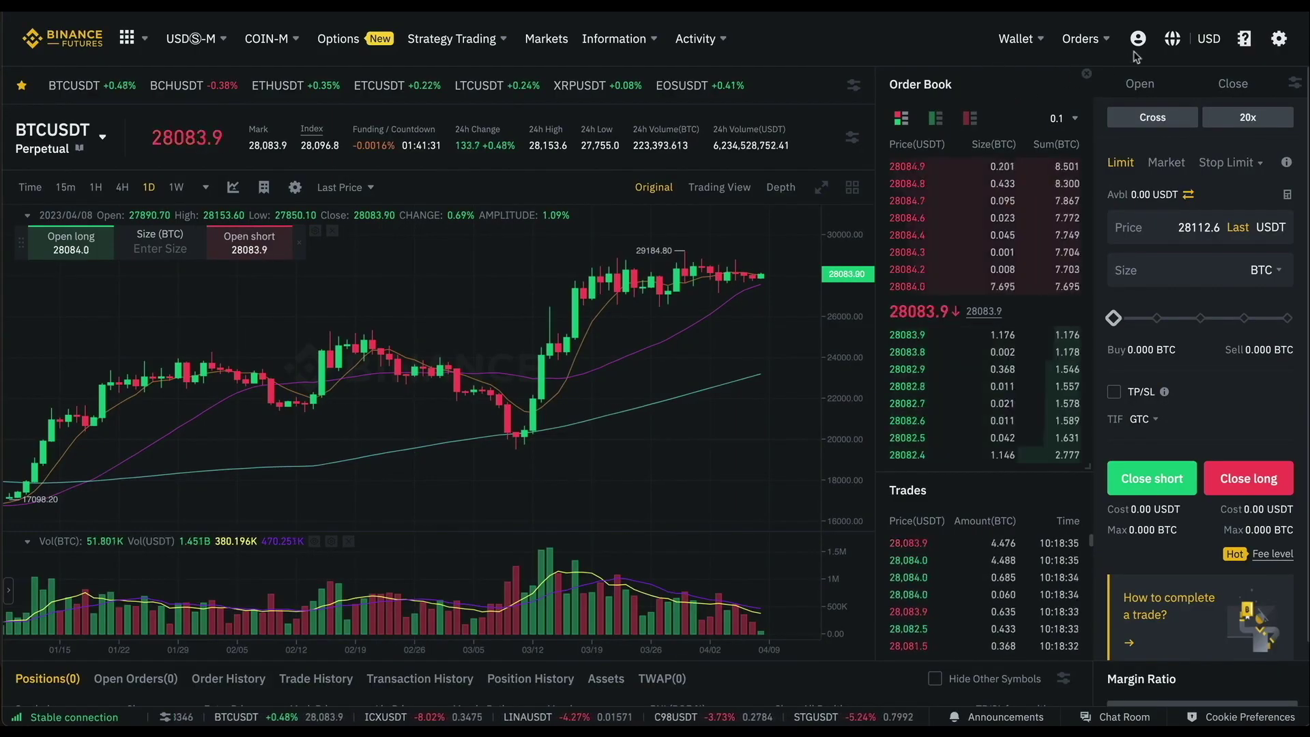
{"action": "mouse_move", "coordinate": [1137, 39]}
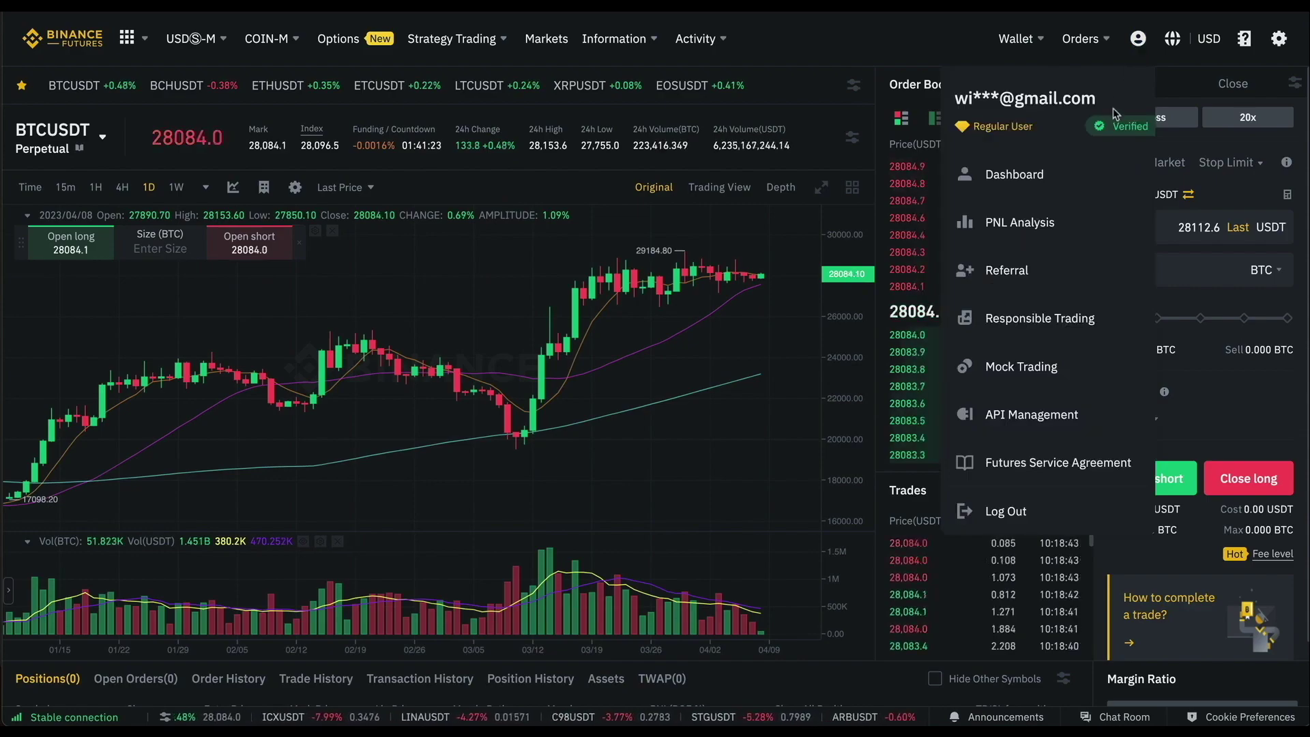
- Begin creating a system-generated API key from API Management
{"action": "left_click", "coordinate": [1022, 416]}
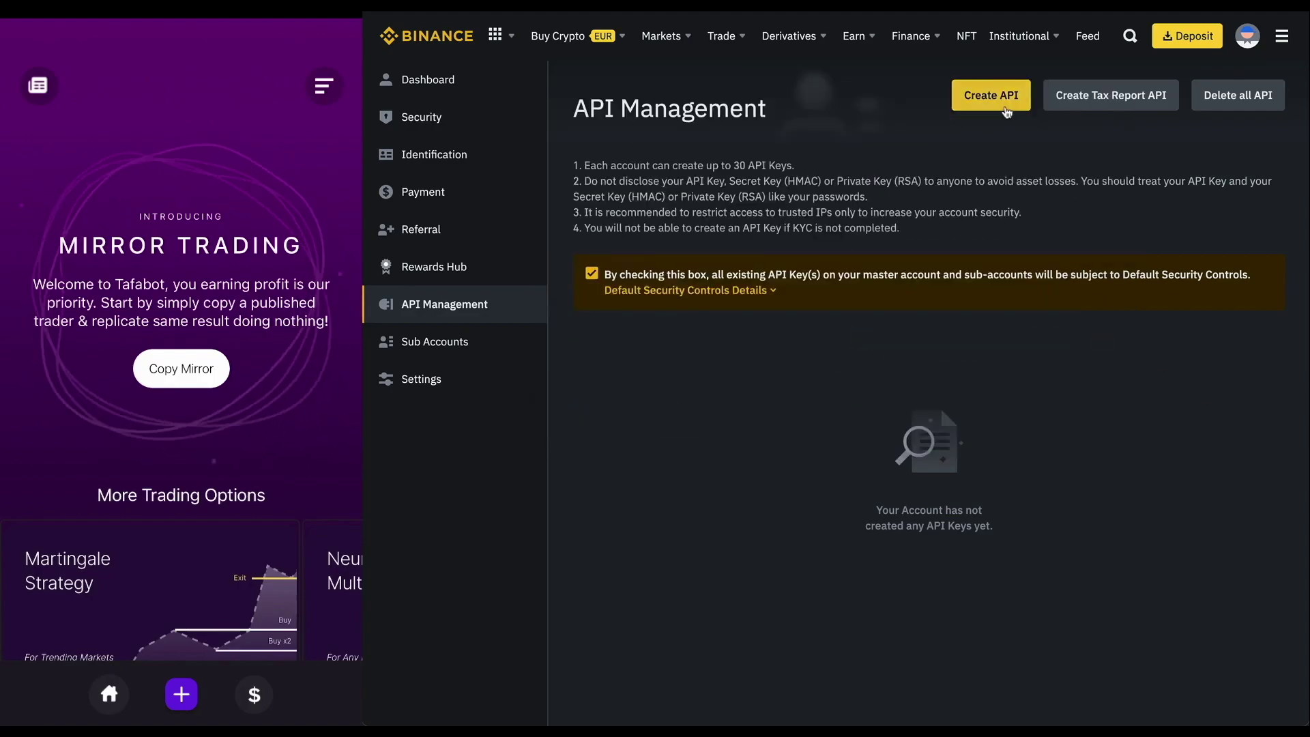
{"action": "left_click", "coordinate": [996, 113]}
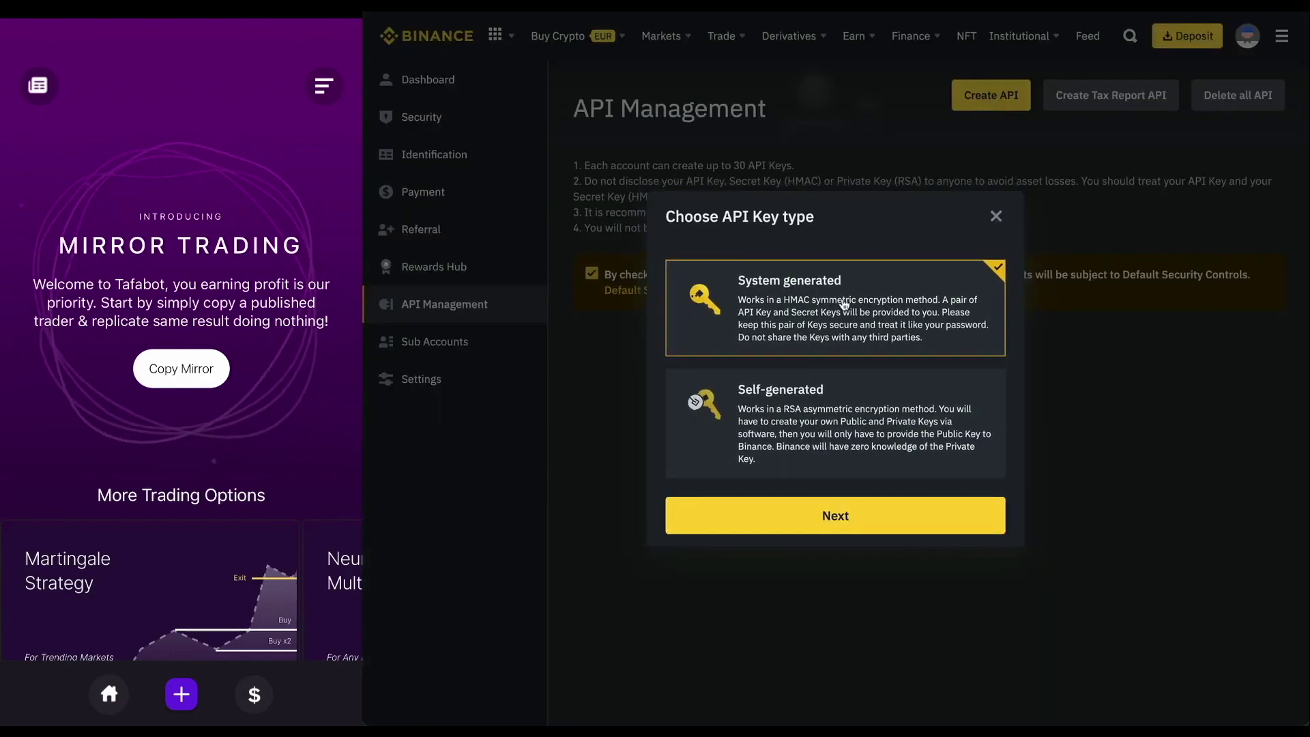
{"action": "left_click", "coordinate": [842, 513]}
- Label the key 'Leaders Tafabot 01', solve the slider puzzle and request an email code
{"action": "left_click", "coordinate": [737, 376]}
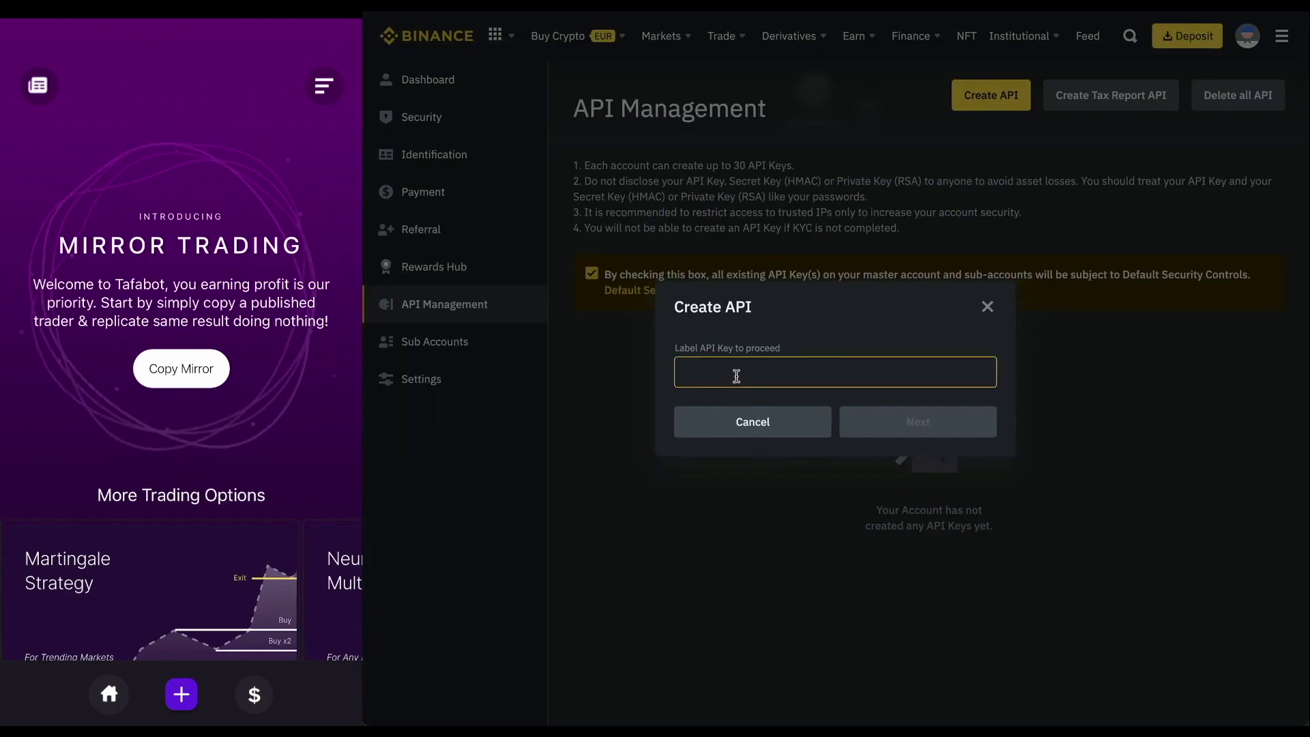
{"action": "type", "text": "L"}
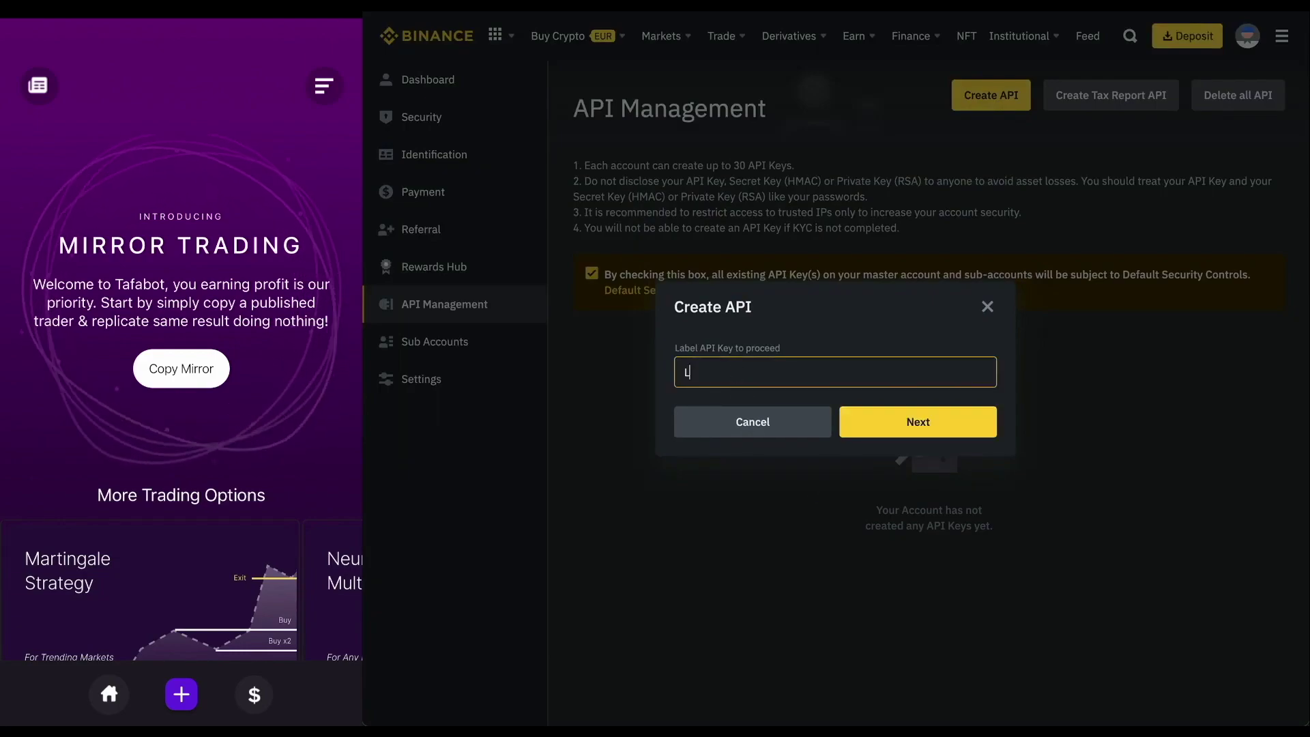
{"action": "type", "text": "eaders Tafab"}
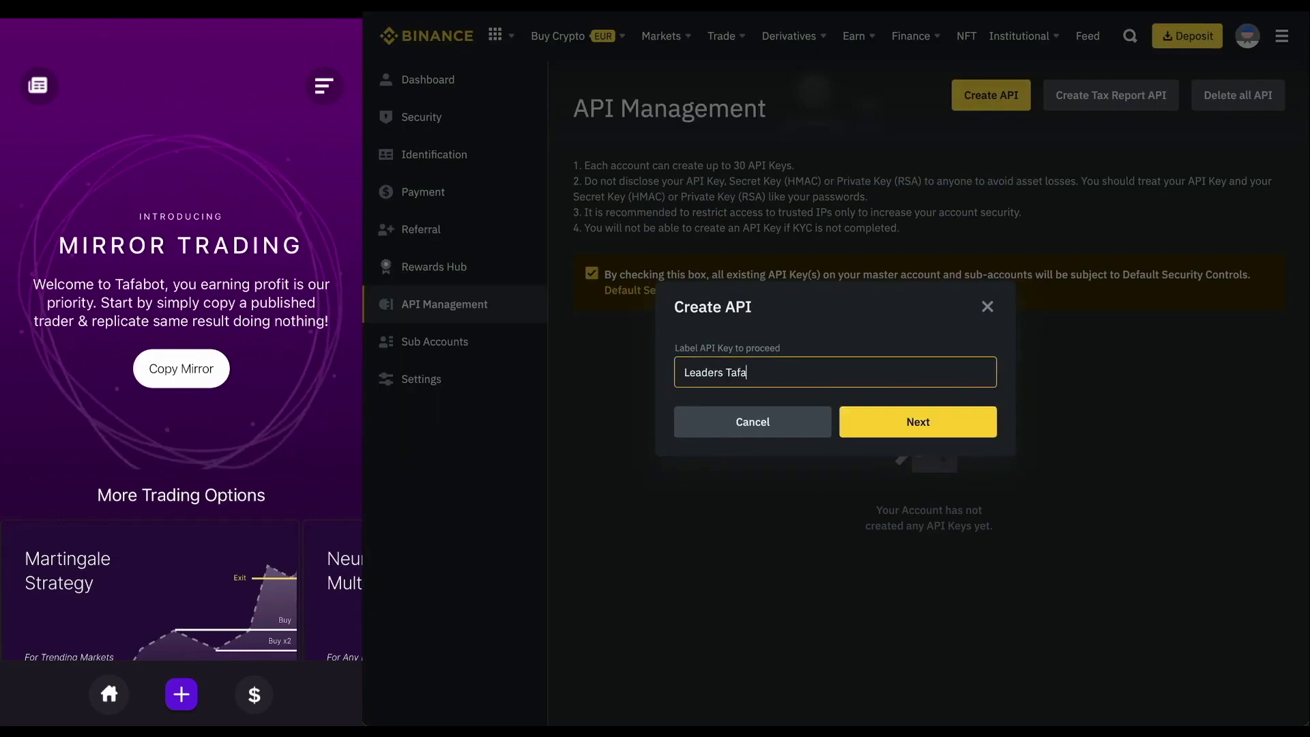
{"action": "type", "text": "ot 01"}
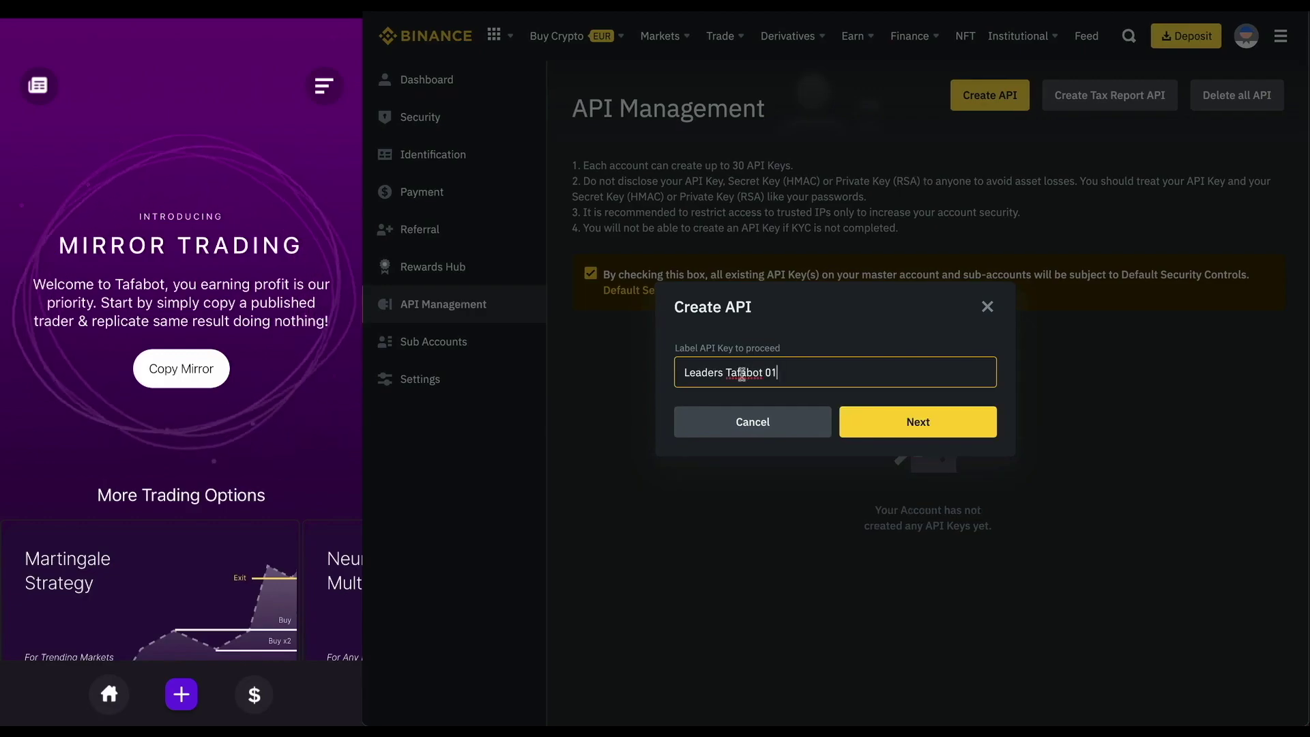
{"action": "left_click", "coordinate": [934, 426]}
{"action": "left_click_drag", "start_coordinate": [735, 452], "coordinate": [856, 453]}
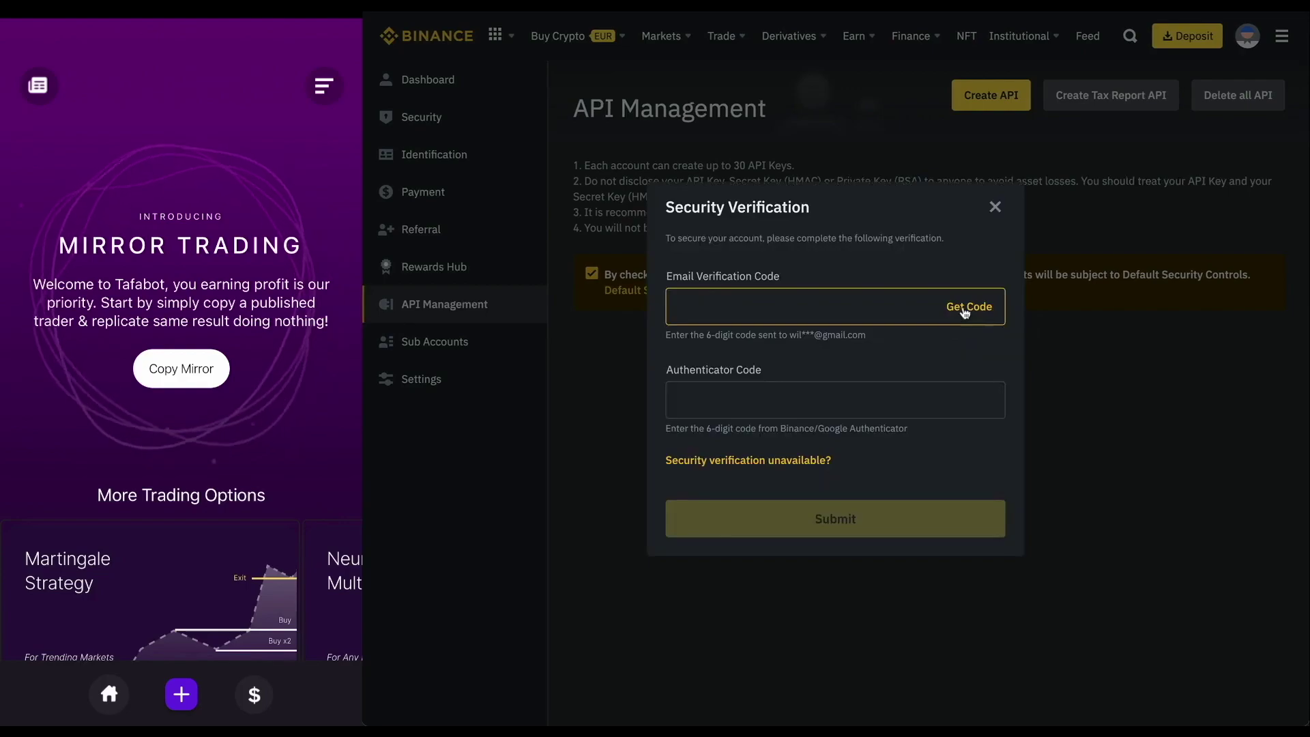
{"action": "left_click", "coordinate": [966, 309]}
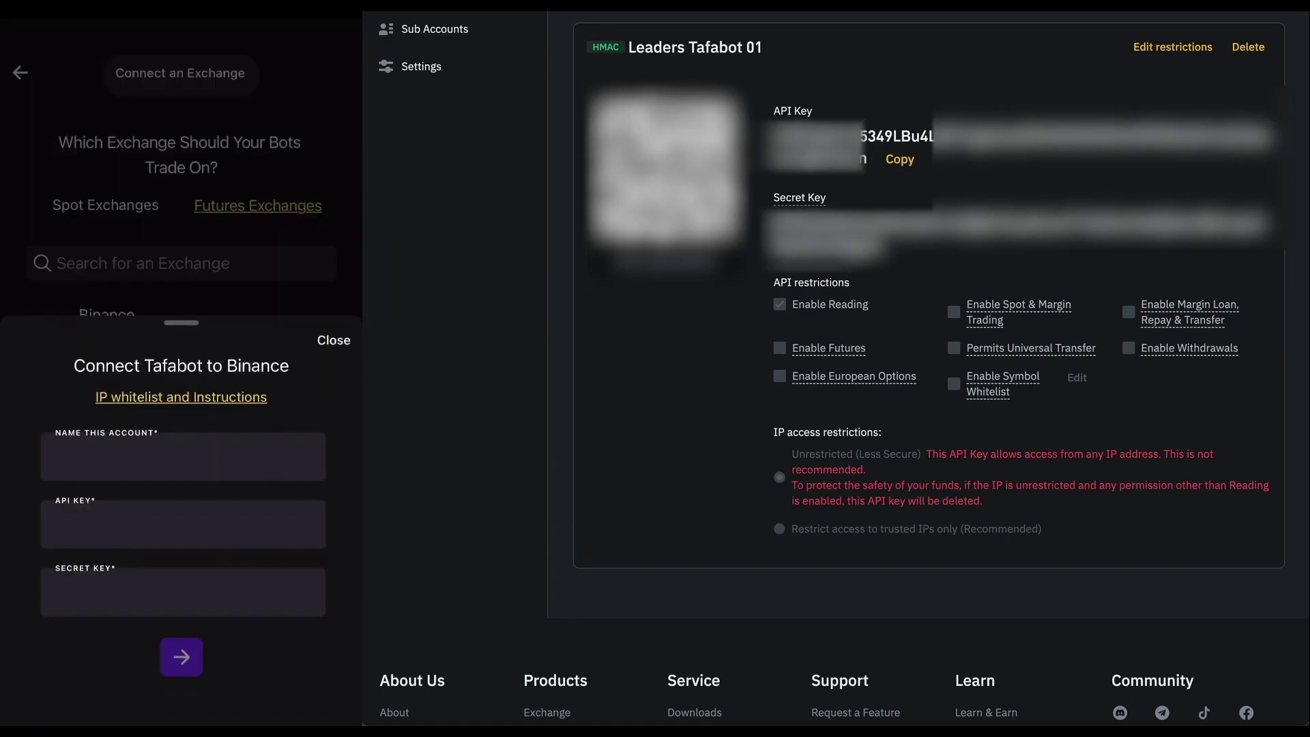
- Name the Binance connection 'leaders tafabot 01' and paste in the copied API key
{"action": "type", "text": "le"}
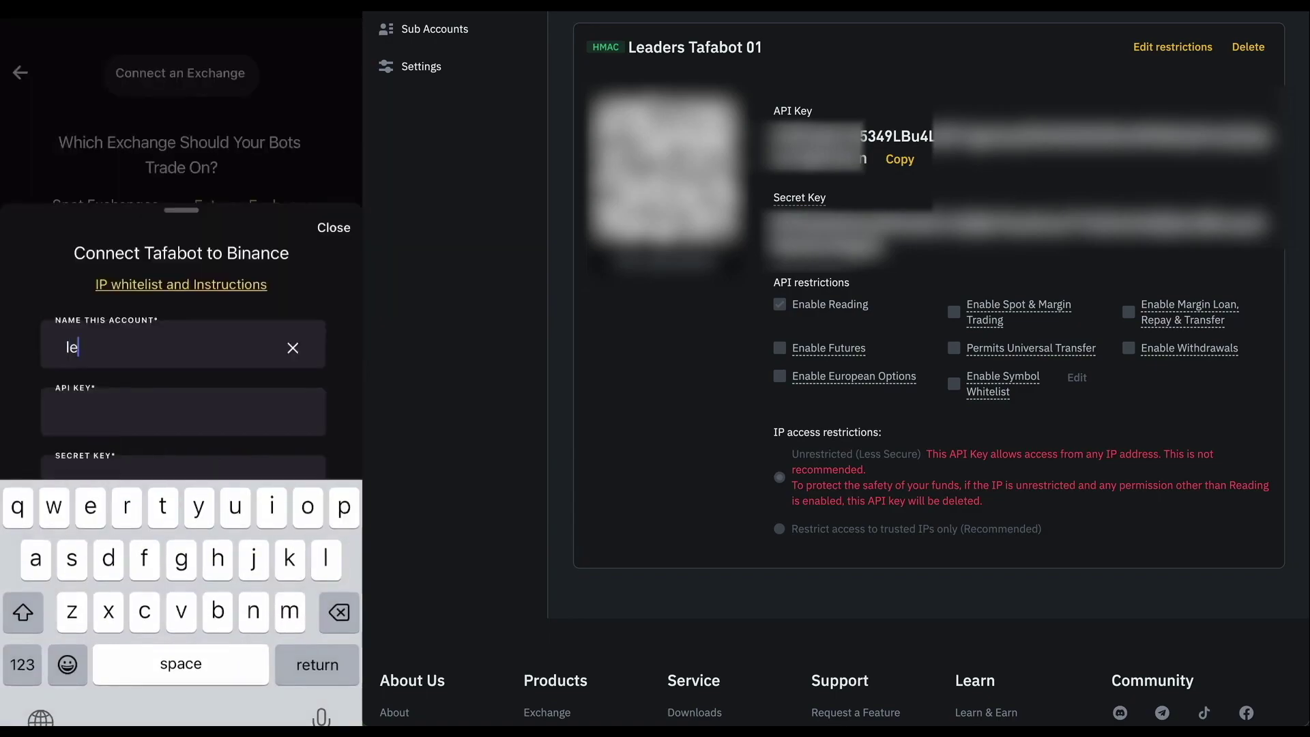
{"action": "type", "text": "aders tafabot 01"}
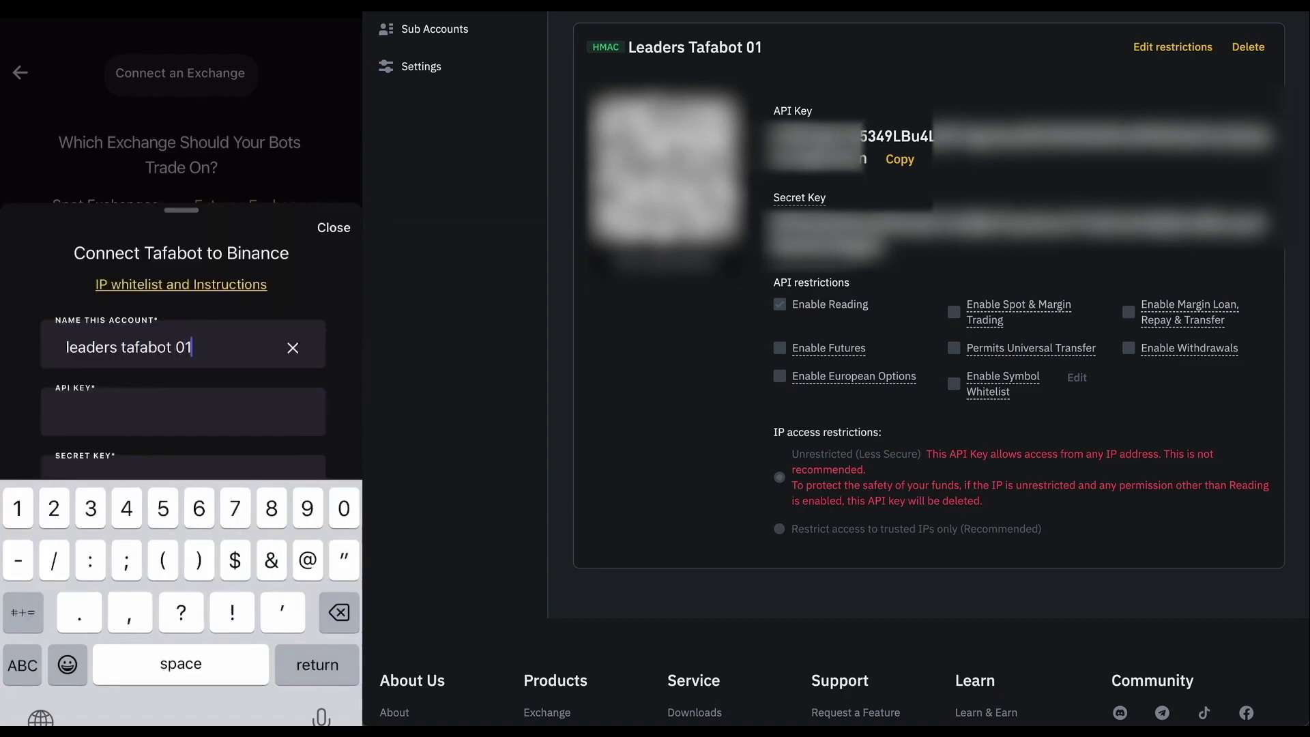
{"action": "key", "text": "Return"}
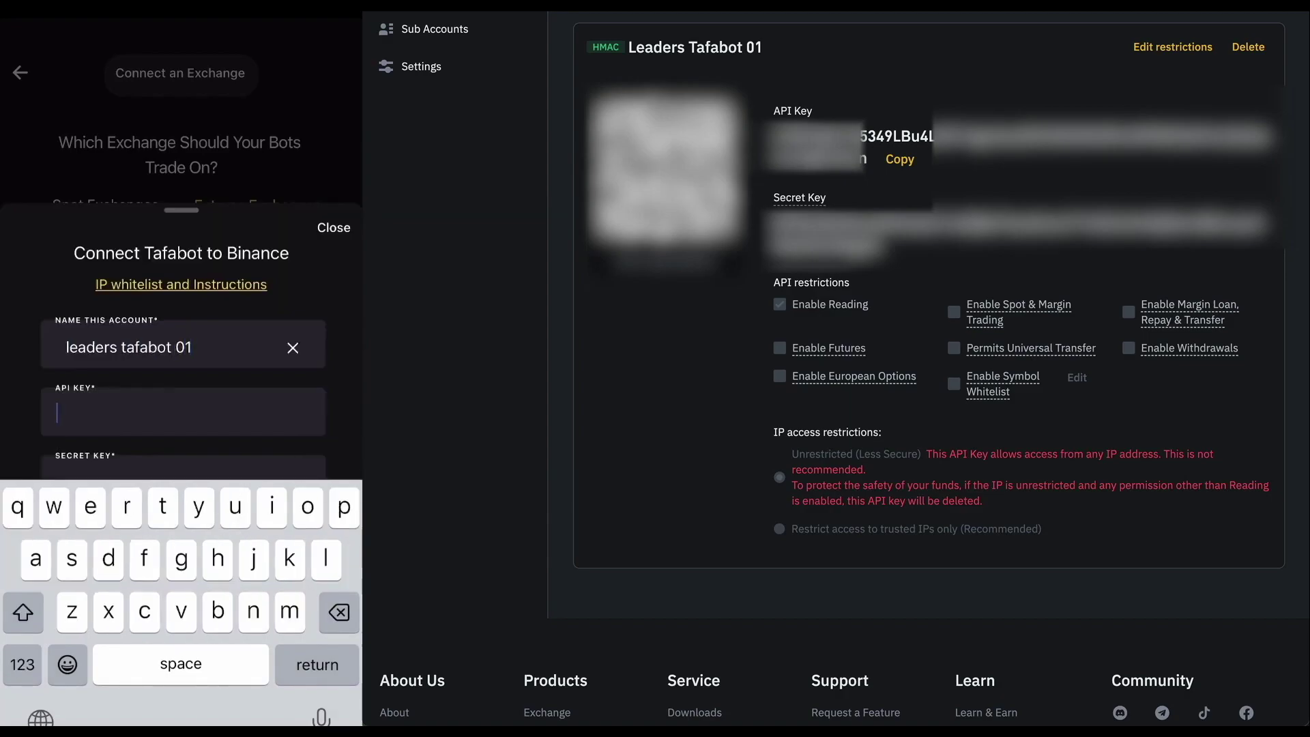
{"action": "left_click", "coordinate": [901, 164]}
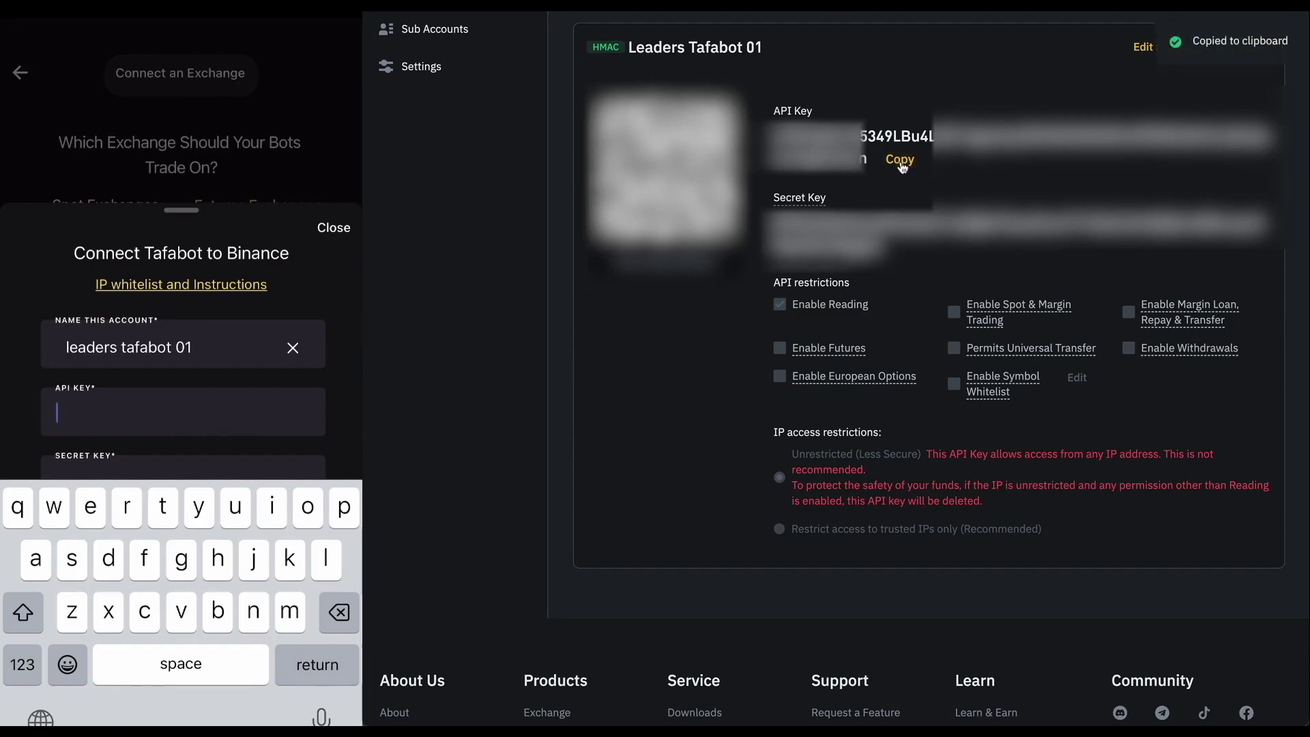
{"action": "key", "text": "ctrl+v"}
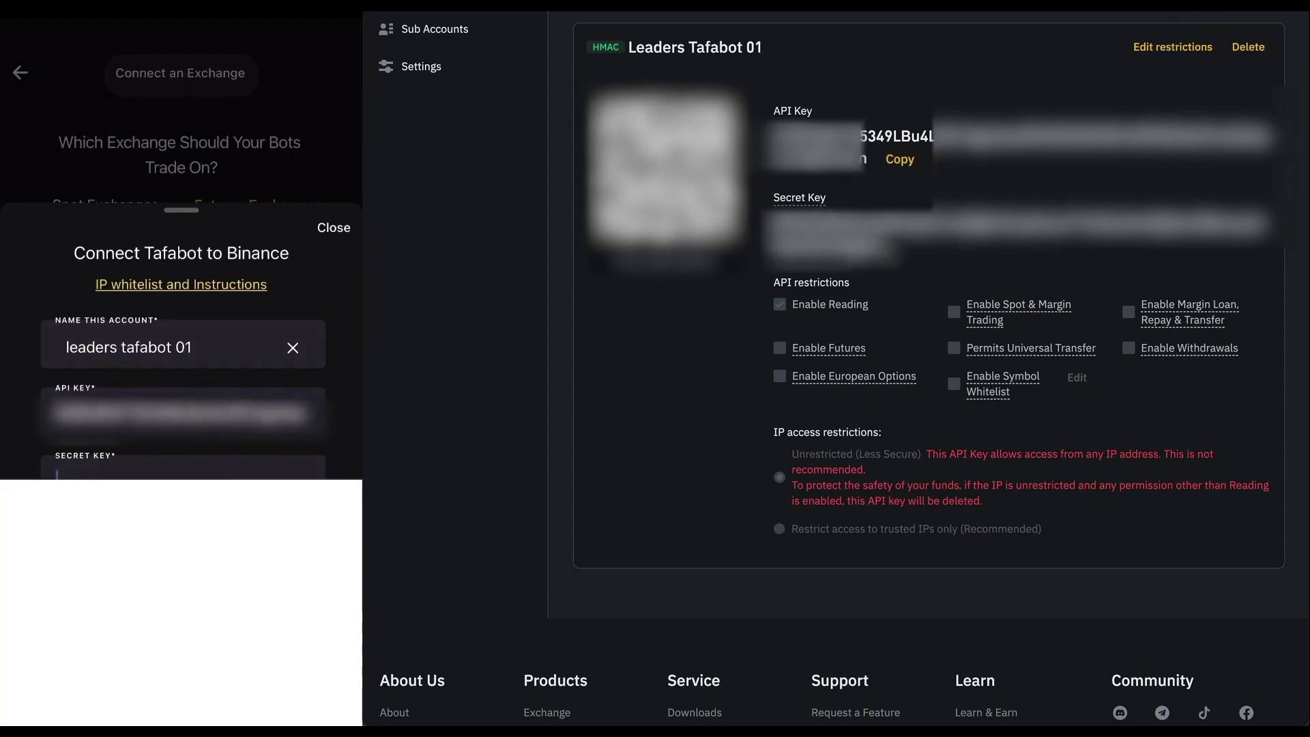
- Paste the secret key, copy Tafabot's IP whitelist, and start editing the key's restrictions
{"action": "left_click_drag", "start_coordinate": [891, 252], "coordinate": [771, 225]}
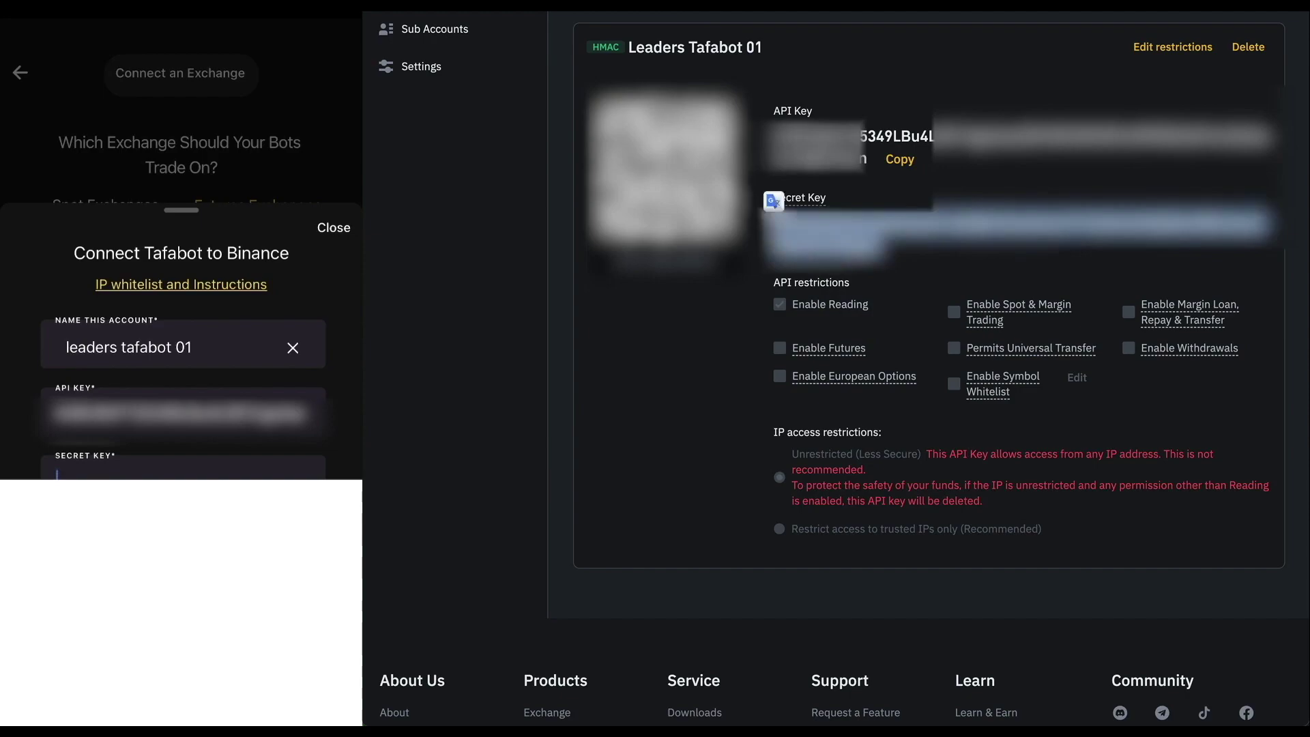
{"action": "key", "text": "ctrl+v"}
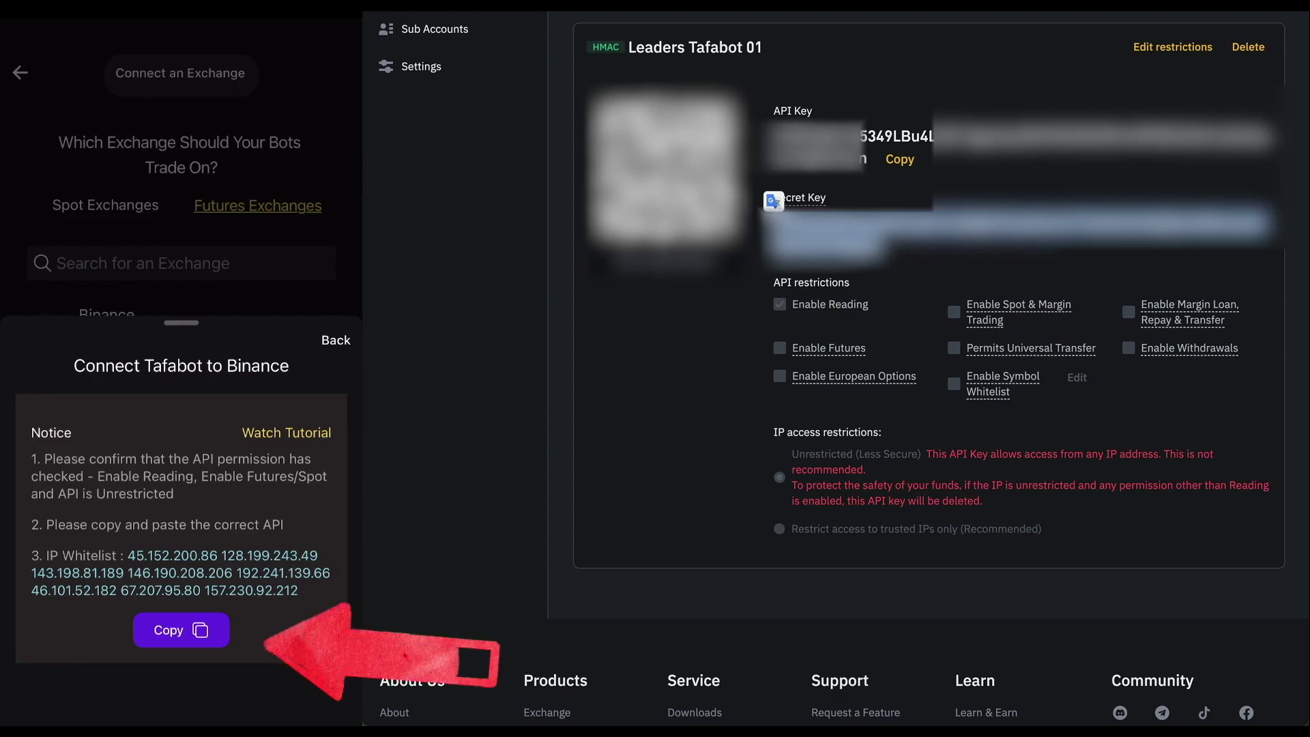
{"action": "left_click", "coordinate": [181, 629]}
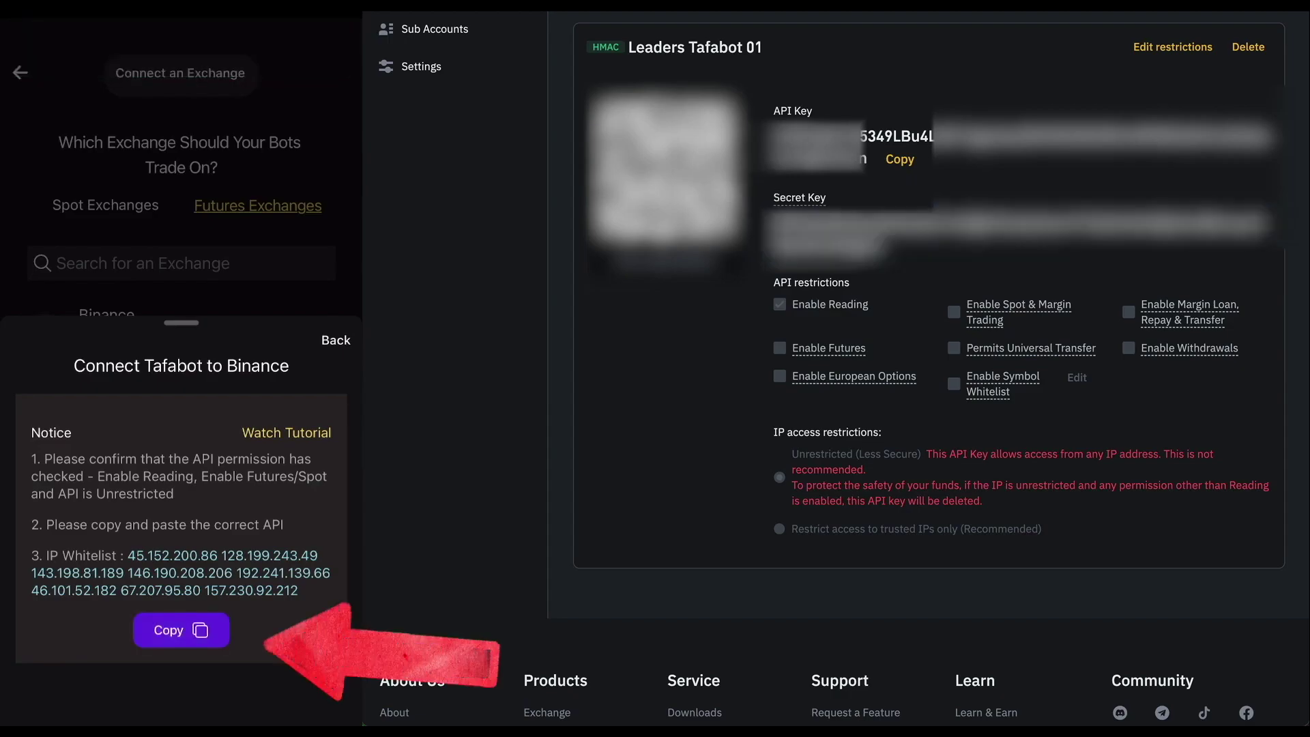
{"action": "left_click", "coordinate": [1175, 49]}
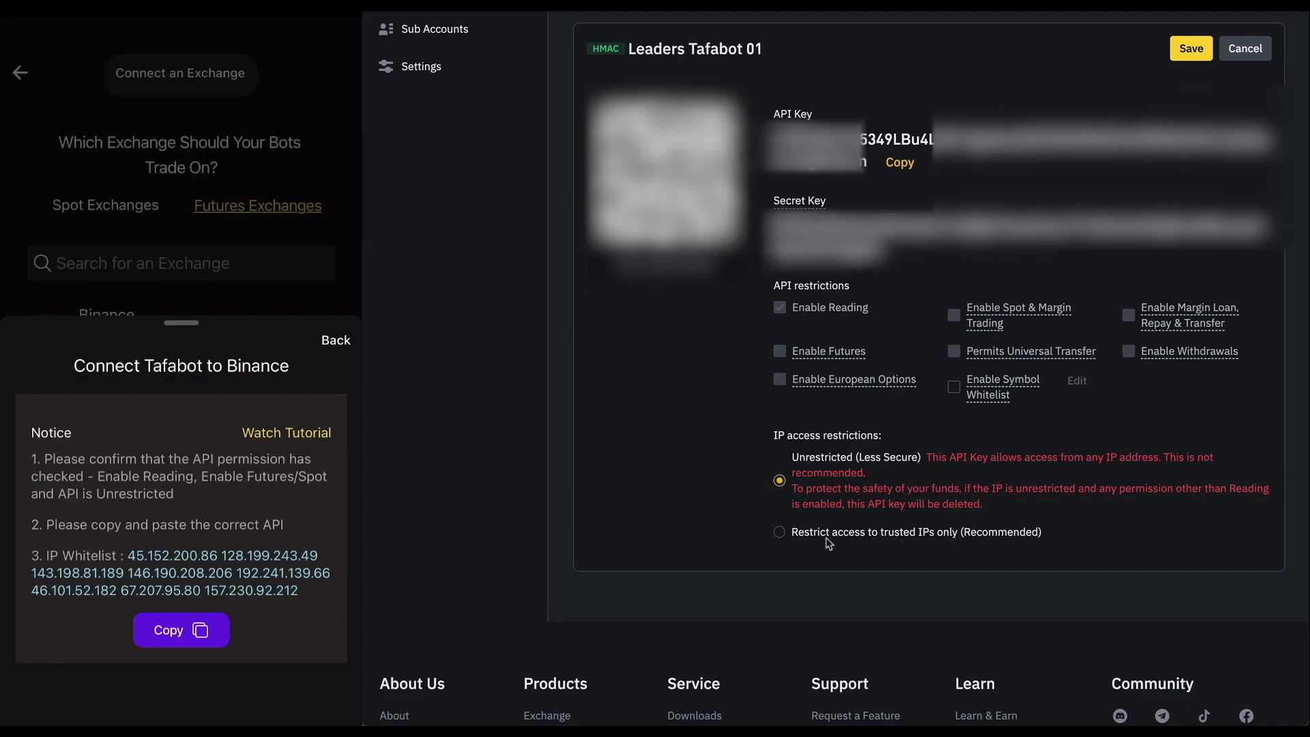
- Limit the Leaders Tafabot 01 API key to Tafabot's pasted whitelist IPs and save
{"action": "left_click", "coordinate": [779, 533]}
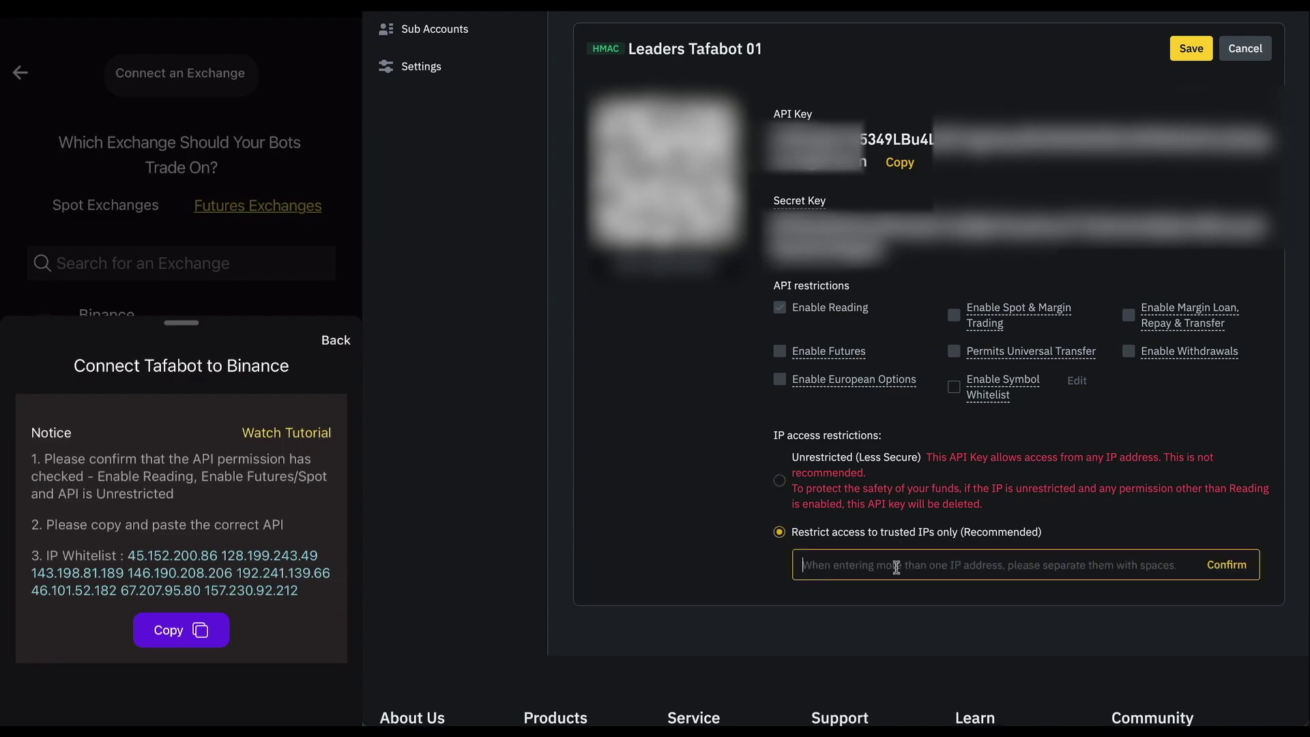
{"action": "key", "text": "ctrl+v"}
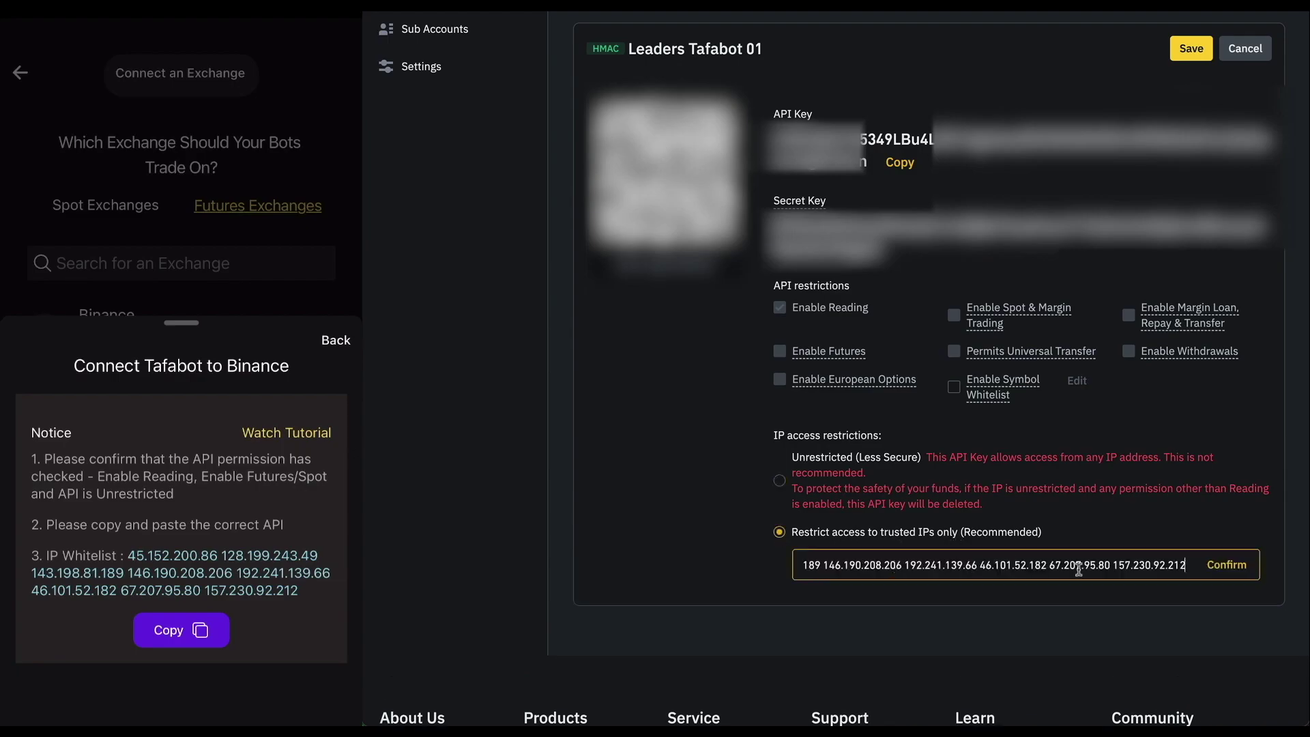
{"action": "left_click", "coordinate": [1219, 573]}
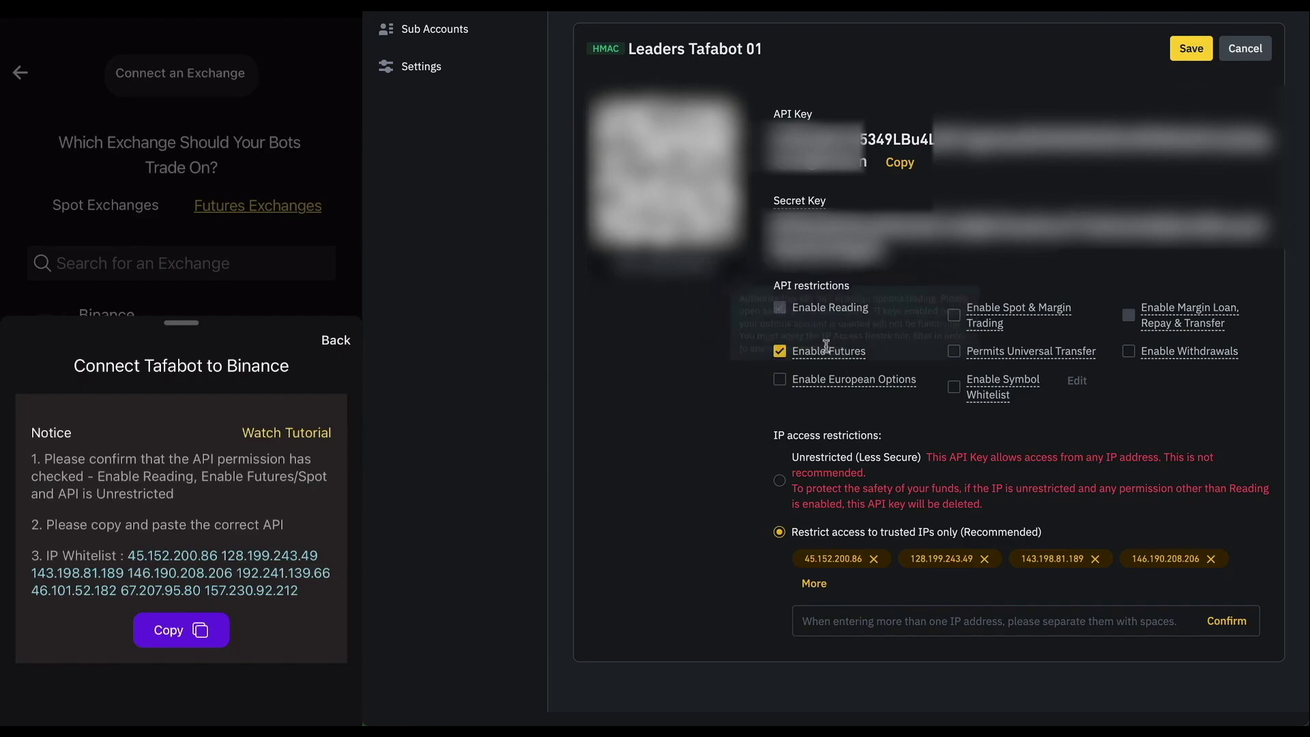
{"action": "left_click", "coordinate": [1191, 49]}
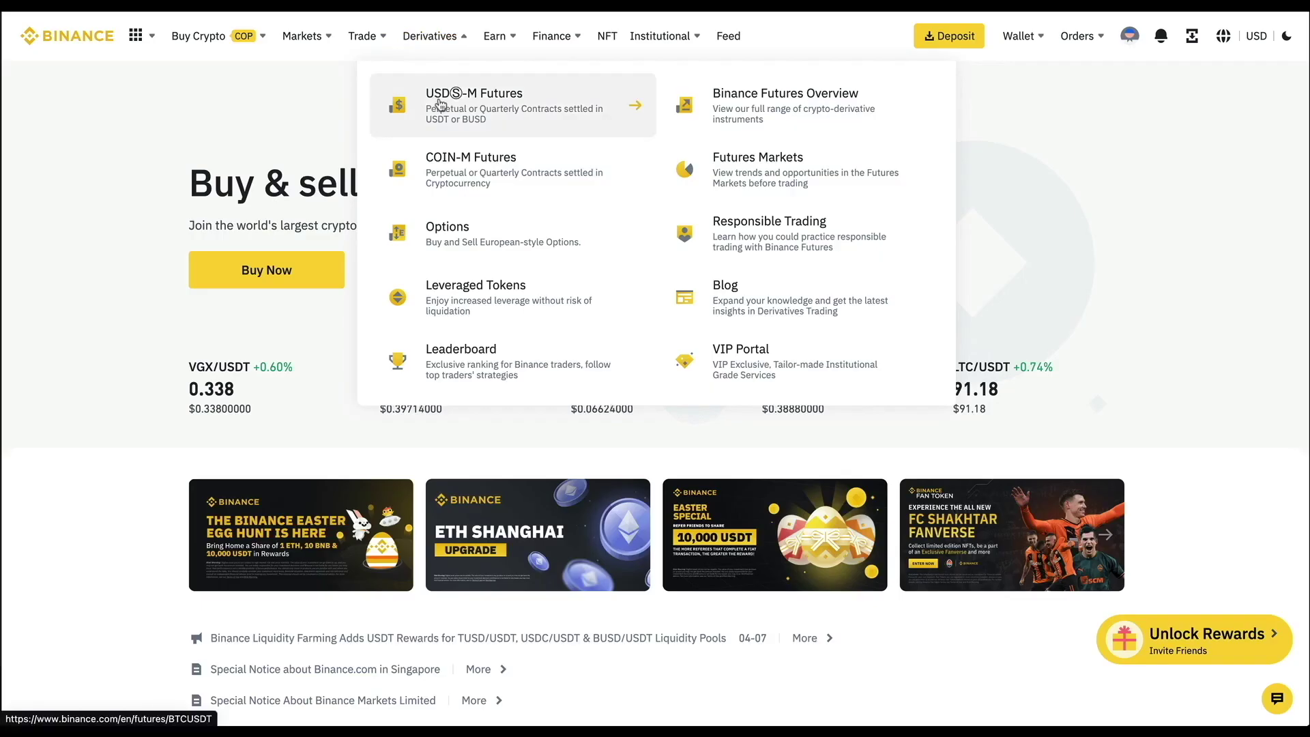
- On the USDⓈ-M Futures page, transfer 1000 USDT in from the Fiat and Spot wallet
{"action": "left_click", "coordinate": [440, 104]}
{"action": "scroll", "coordinate": [1100, 595], "scroll_direction": "down", "scroll_amount": 3}
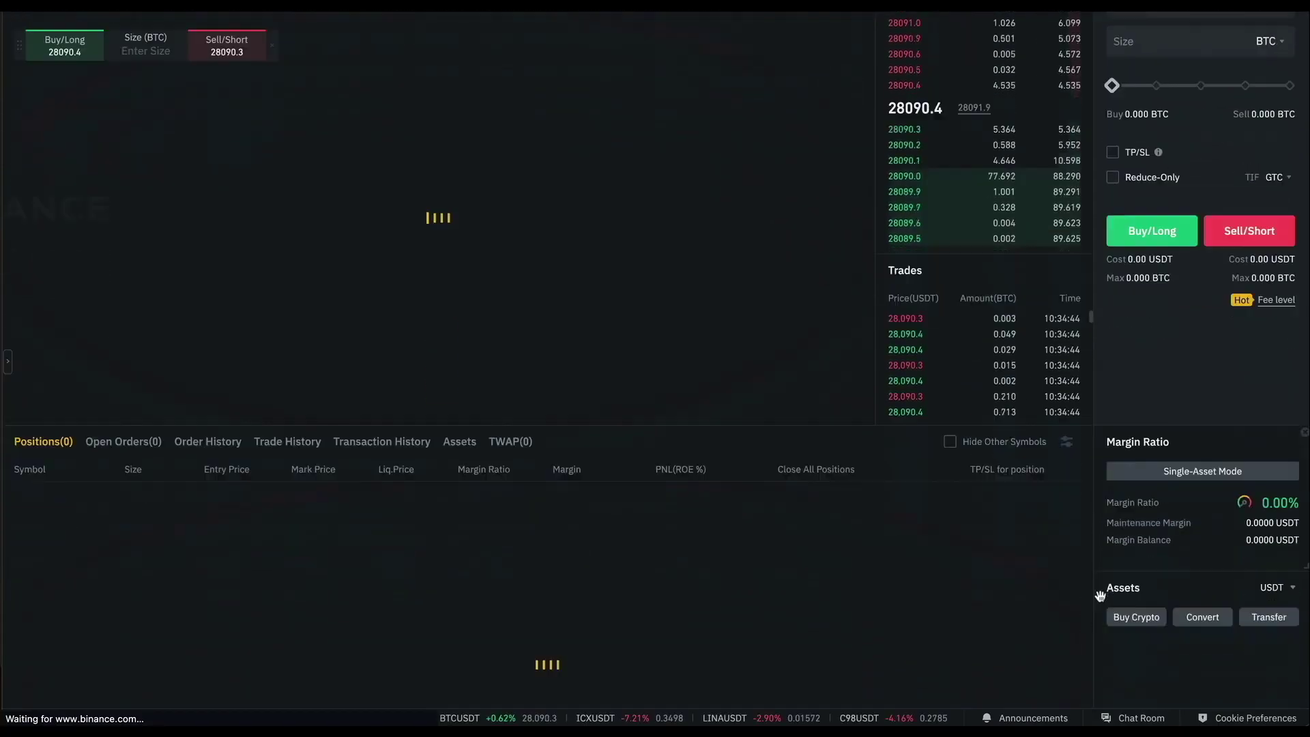
{"action": "scroll", "coordinate": [1100, 595], "scroll_direction": "down", "scroll_amount": 2}
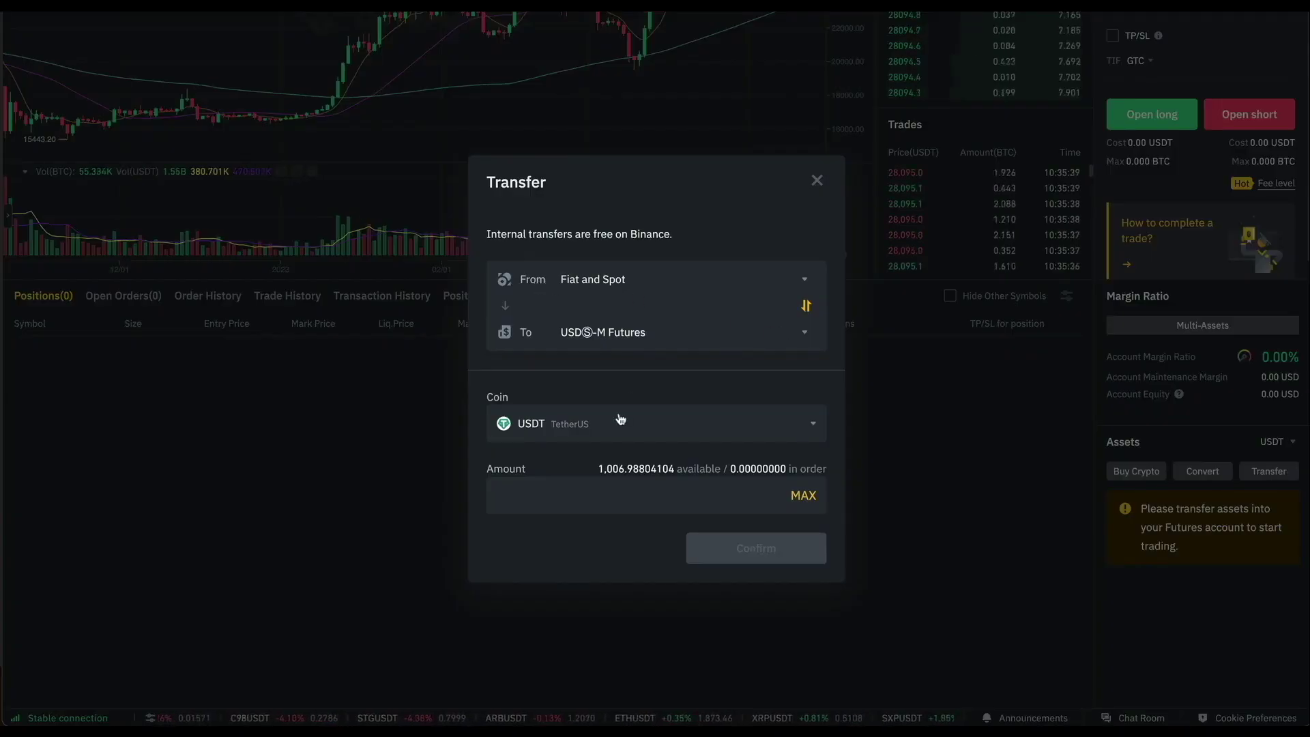
{"action": "left_click", "coordinate": [797, 507]}
{"action": "key", "text": "ctrl+a"}
{"action": "type", "text": "1000"}
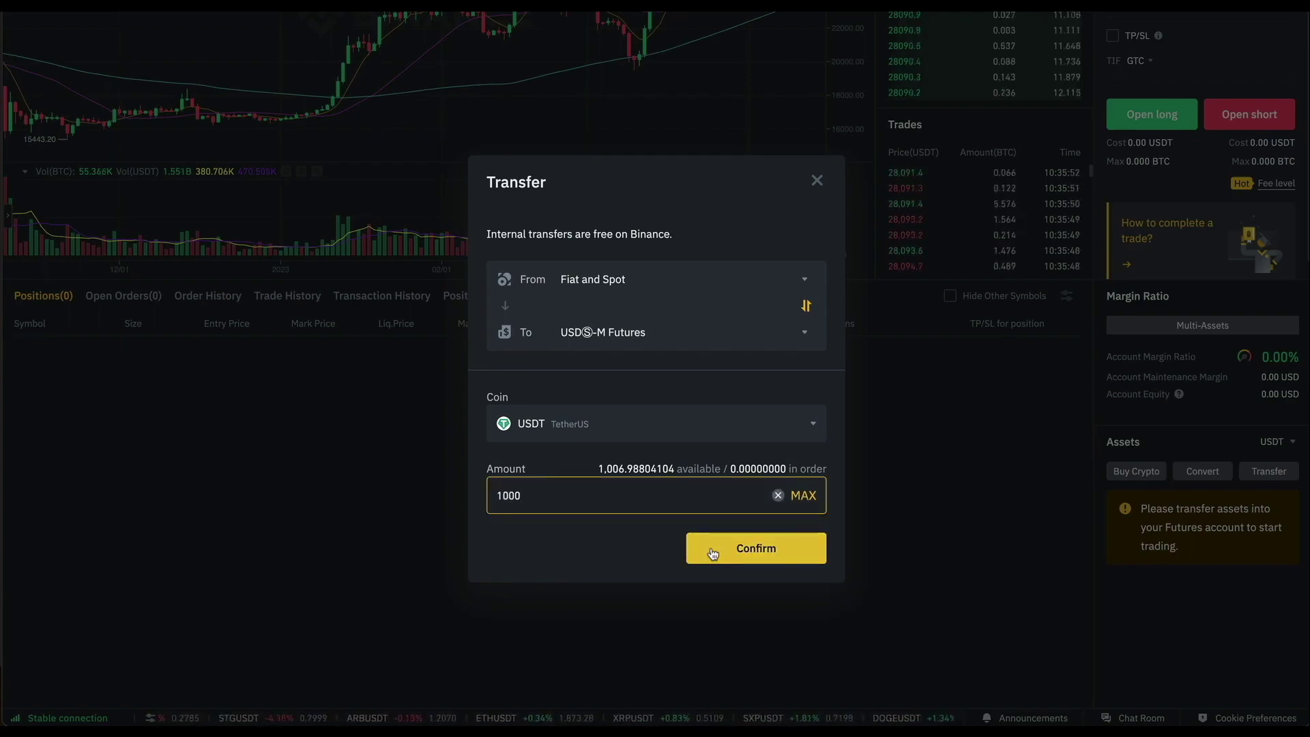
{"action": "left_click", "coordinate": [712, 552]}
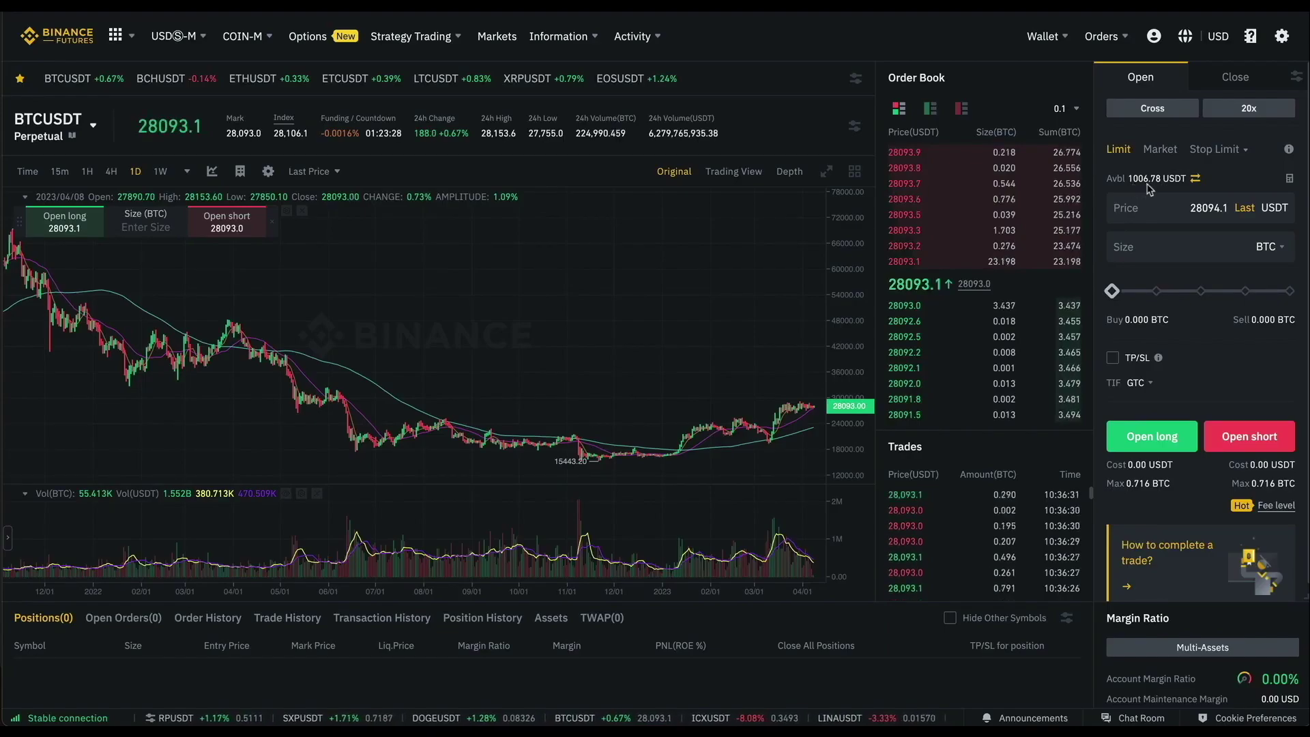
{"action": "scroll", "coordinate": [1148, 188], "scroll_direction": "down", "scroll_amount": 1}
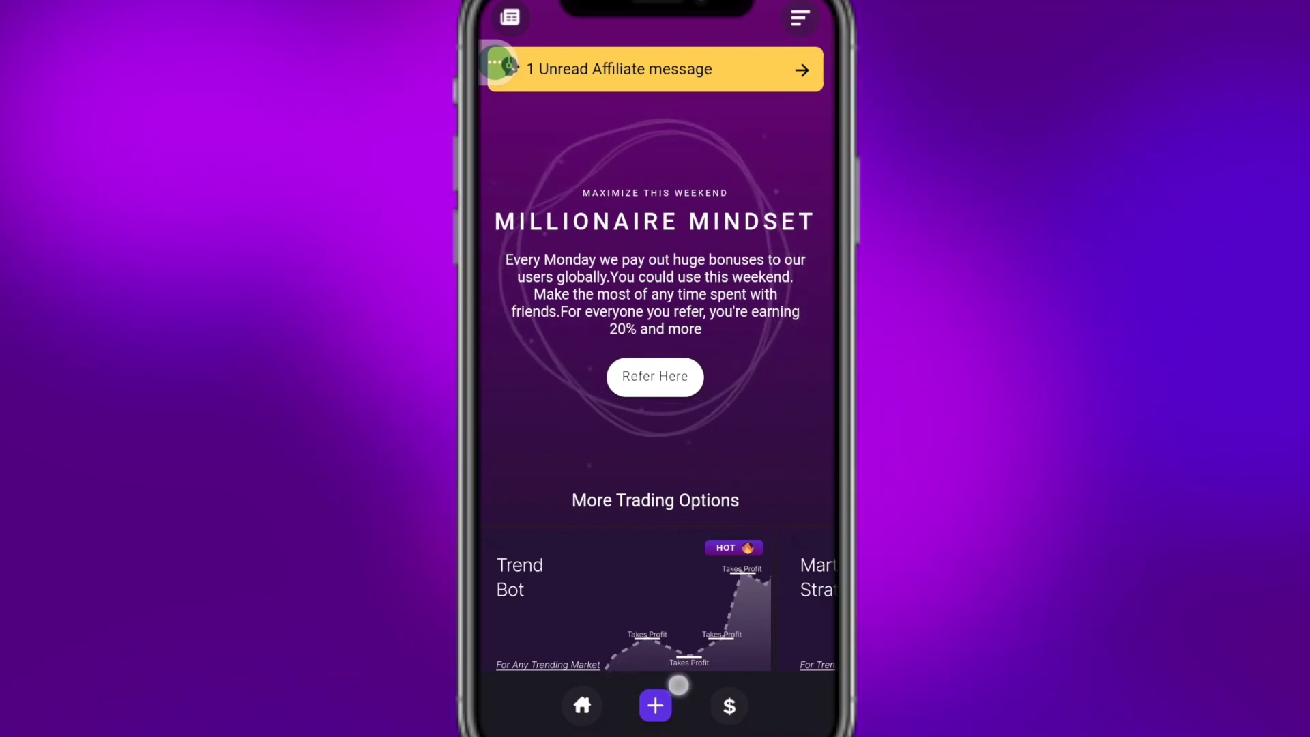
- Choose Create Your Bot, switch the bot type to Neuralnet™ Bot, and begin its setup
{"action": "left_click", "coordinate": [655, 705]}
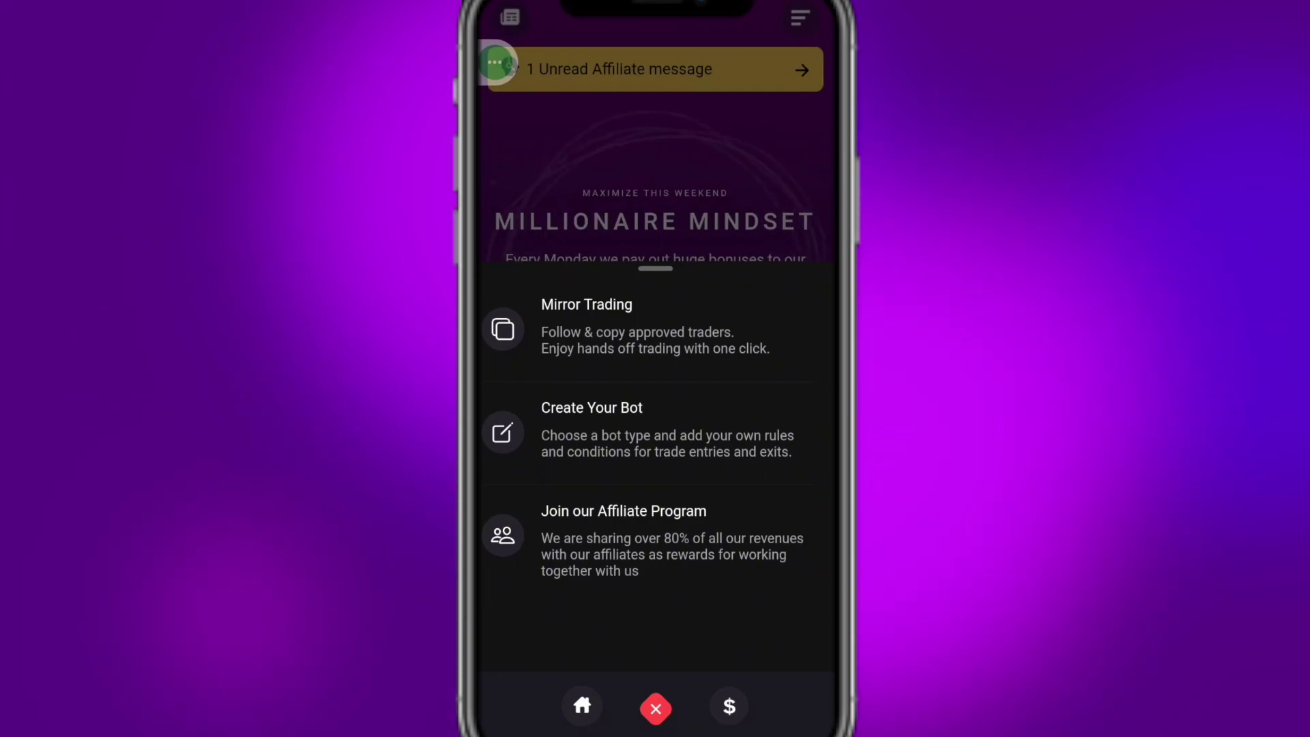
{"action": "left_click", "coordinate": [626, 416]}
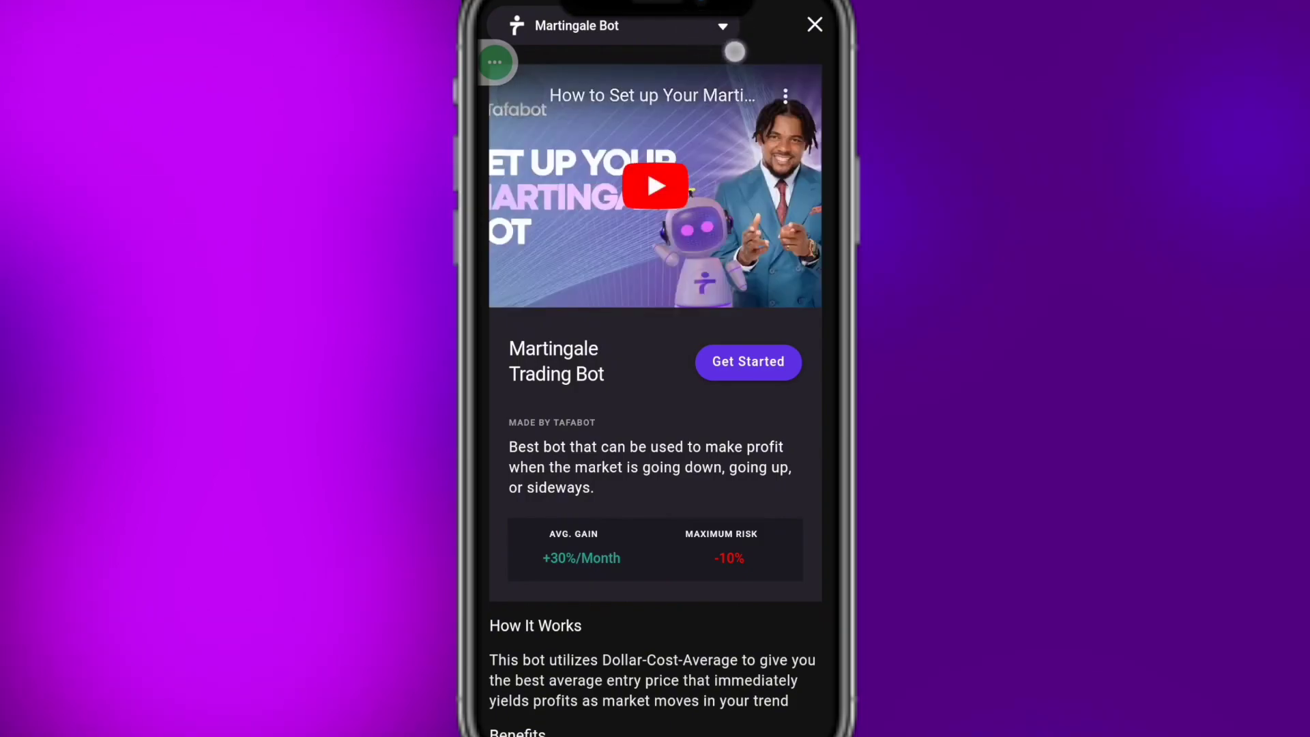
{"action": "left_click", "coordinate": [722, 26]}
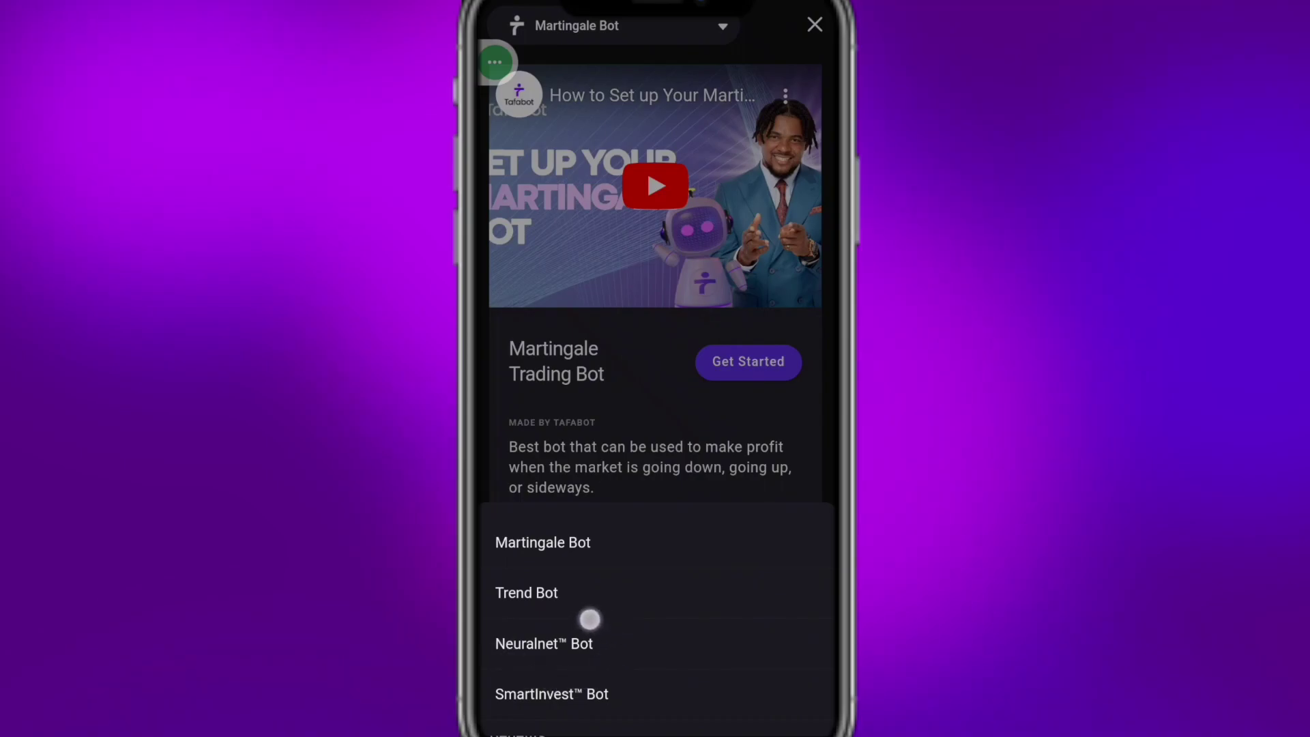
{"action": "left_click", "coordinate": [579, 641]}
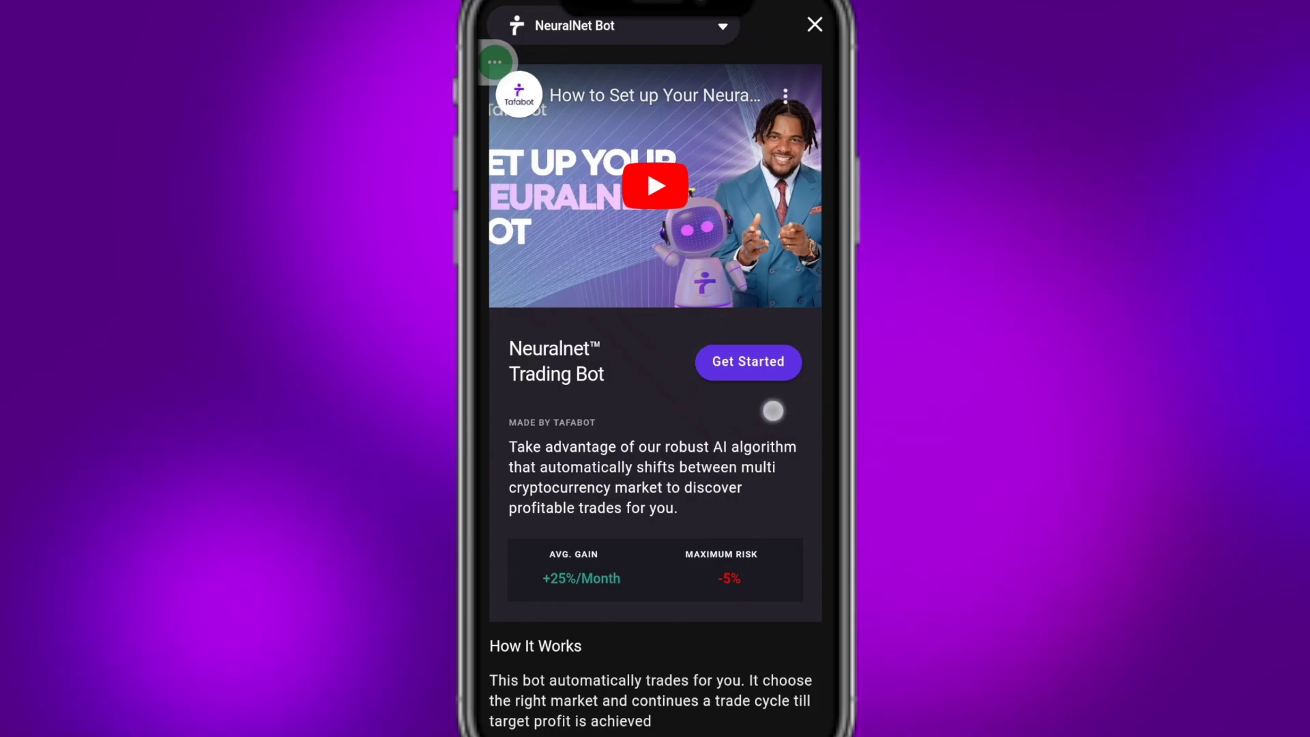
{"action": "left_click", "coordinate": [747, 360]}
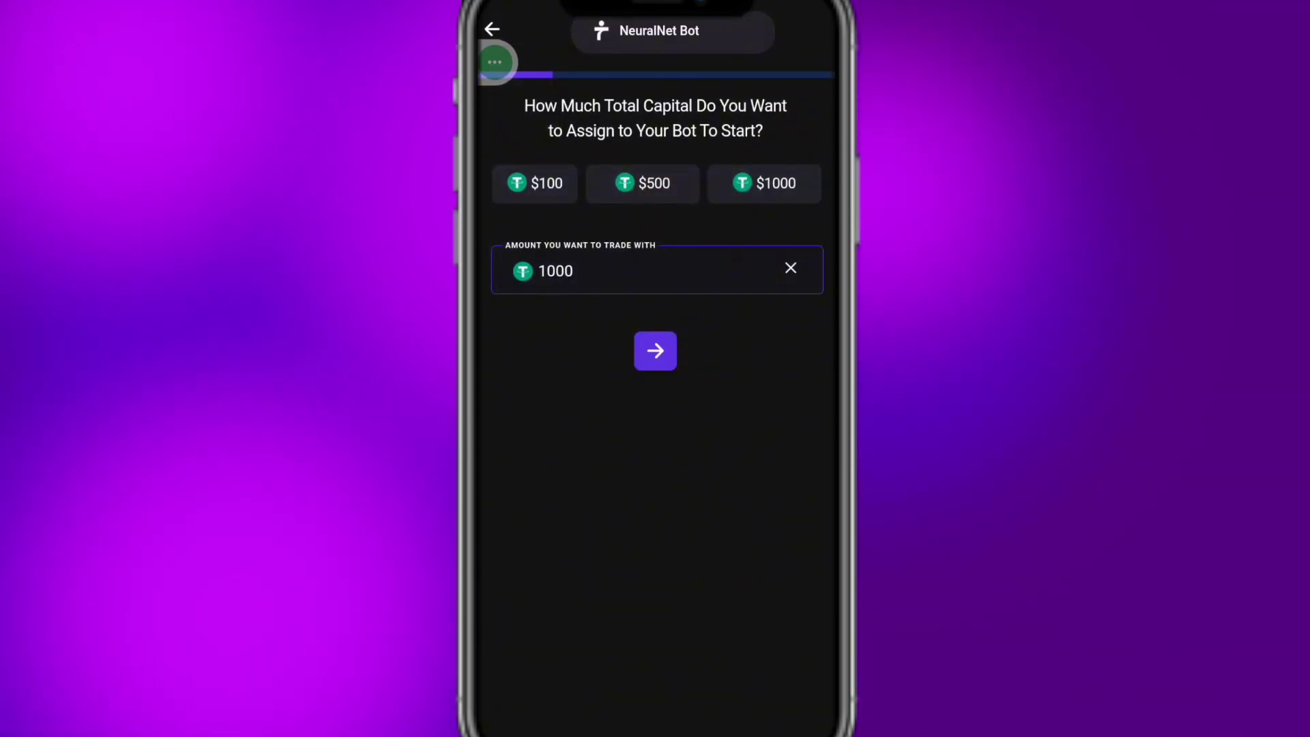
- Give the NeuralNet bot $100 capital, choose Futures Bot, and accept the risk notice
{"action": "left_click_drag", "start_coordinate": [495, 62], "coordinate": [814, 17]}
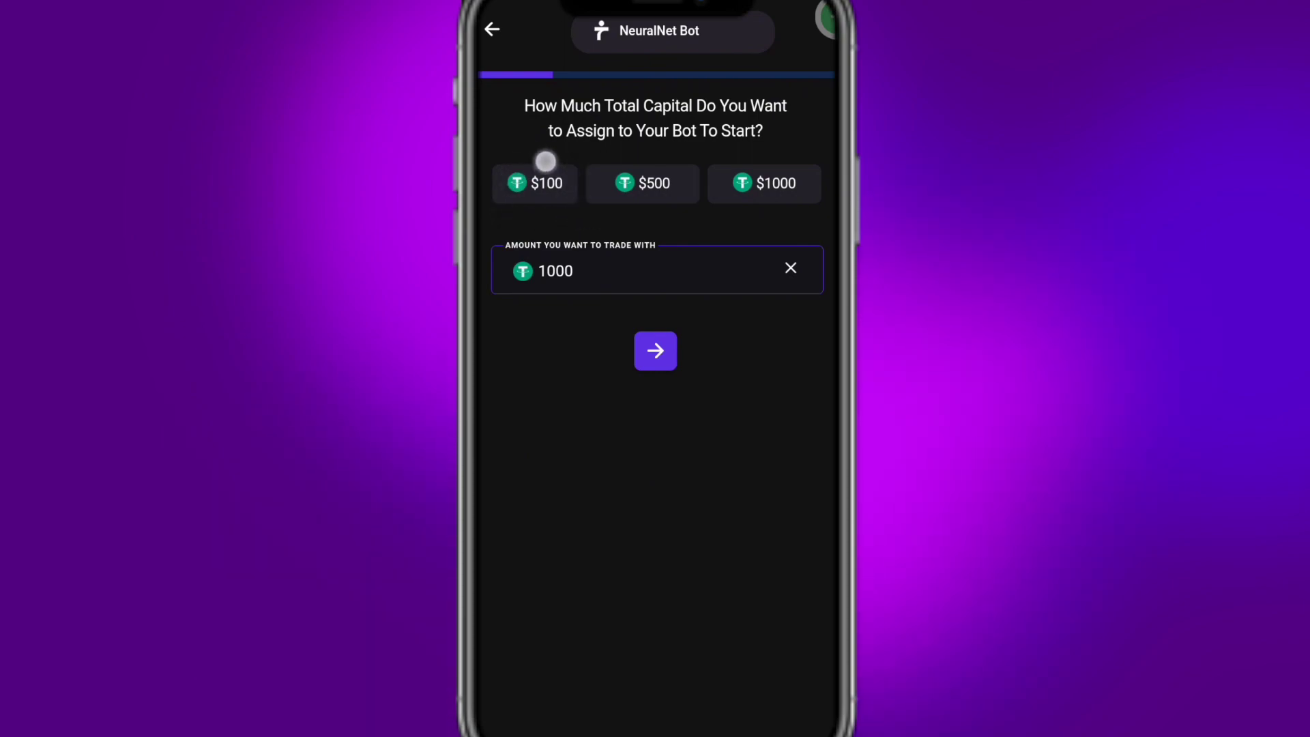
{"action": "left_click", "coordinate": [544, 176]}
{"action": "left_click", "coordinate": [654, 351]}
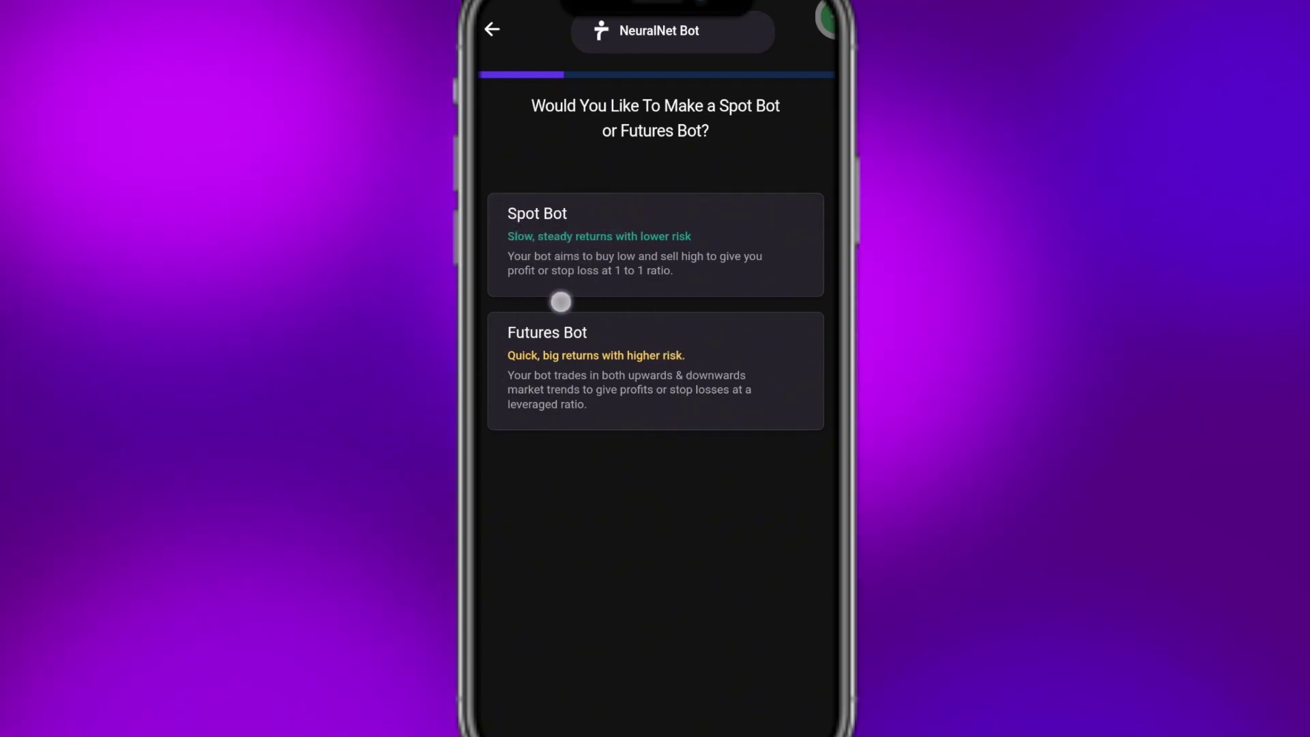
{"action": "left_click", "coordinate": [663, 385]}
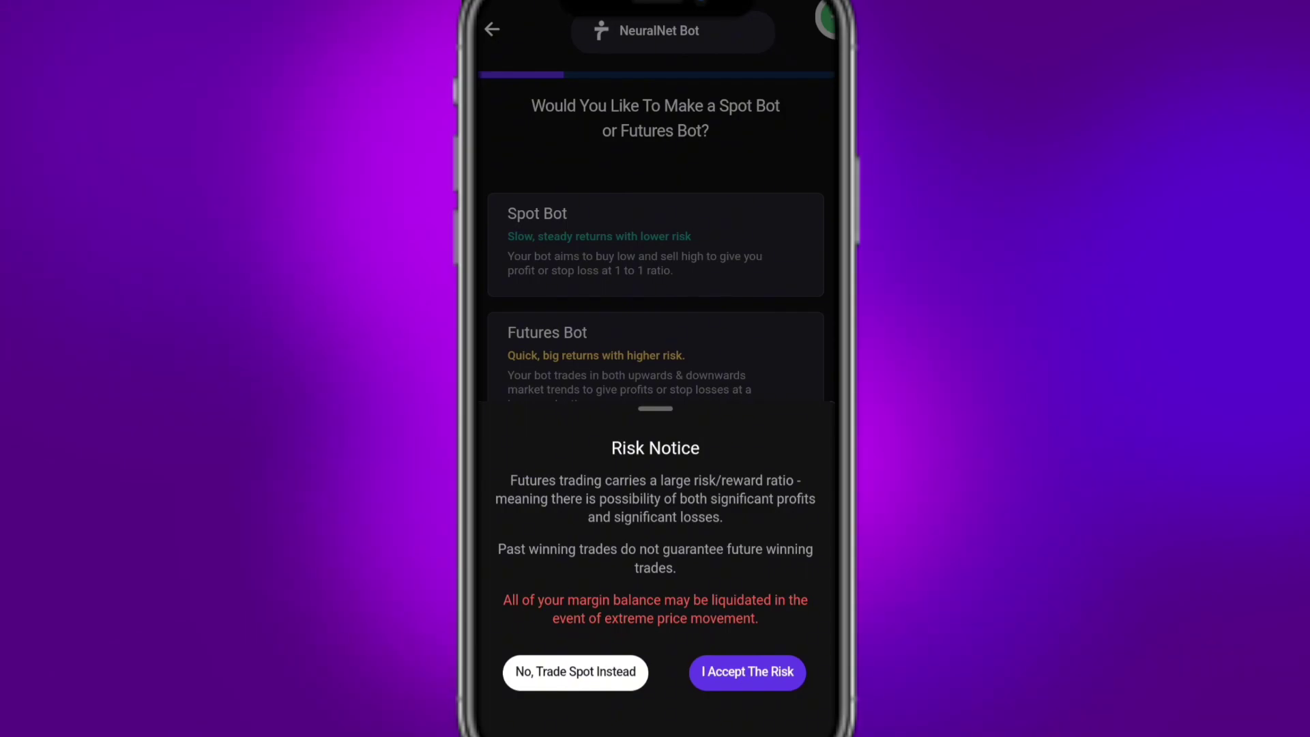
{"action": "left_click", "coordinate": [766, 672]}
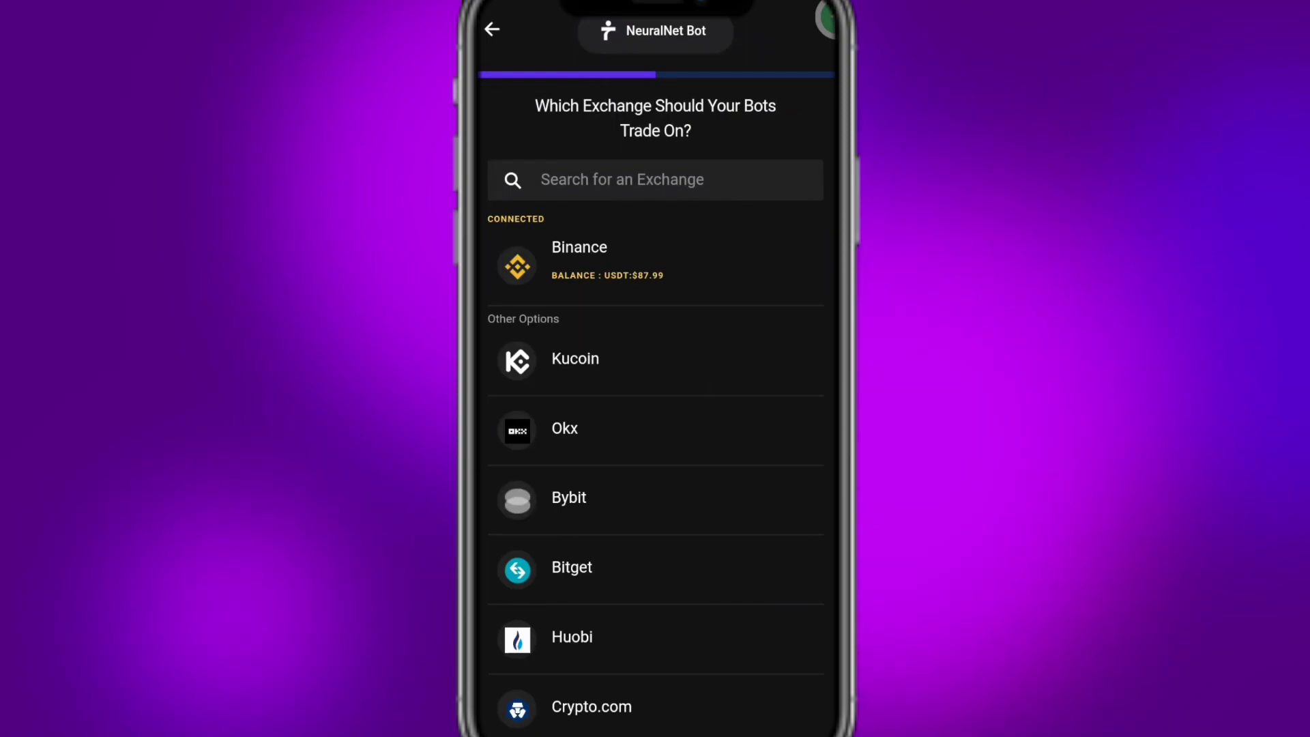
- Scroll the running NeuralNet bot's dashboard to Active Trade and open Edit Bot Settings
{"action": "left_click_drag", "start_coordinate": [702, 430], "coordinate": [702, 462]}
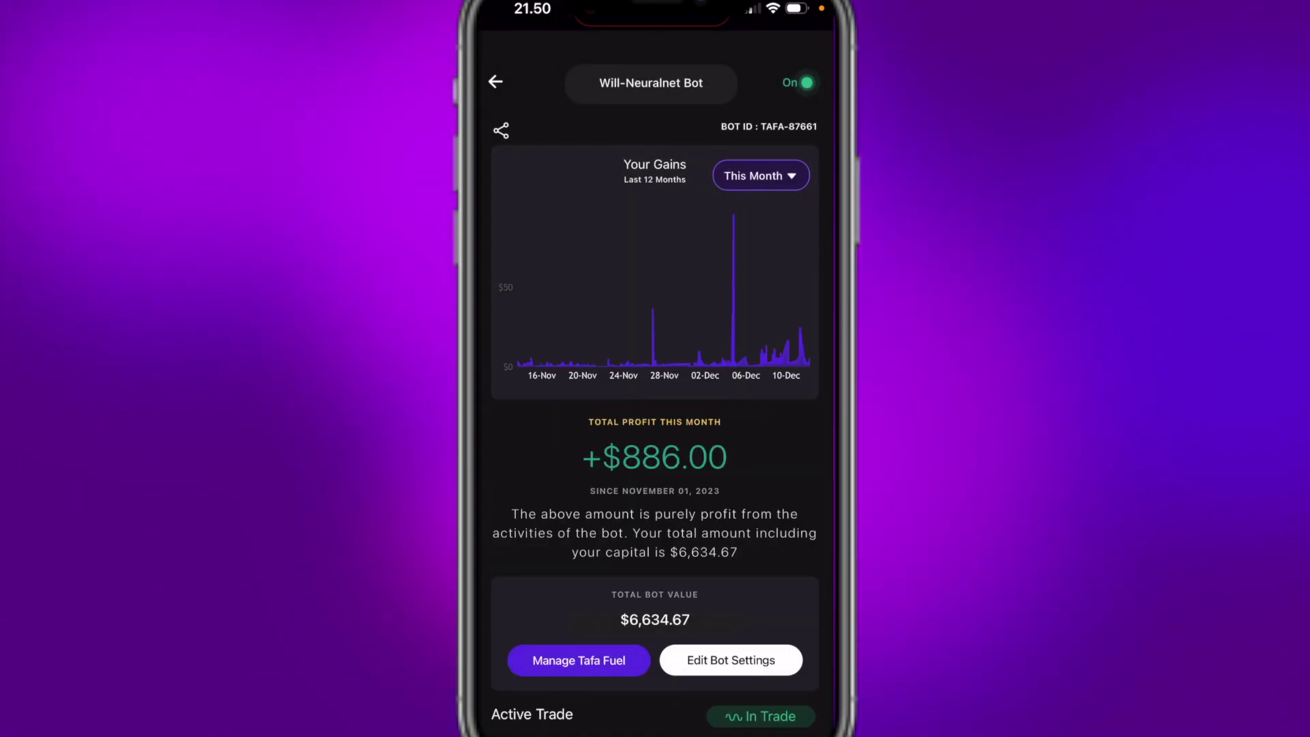
{"action": "scroll", "coordinate": [655, 388], "scroll_direction": "down", "scroll_amount": 2}
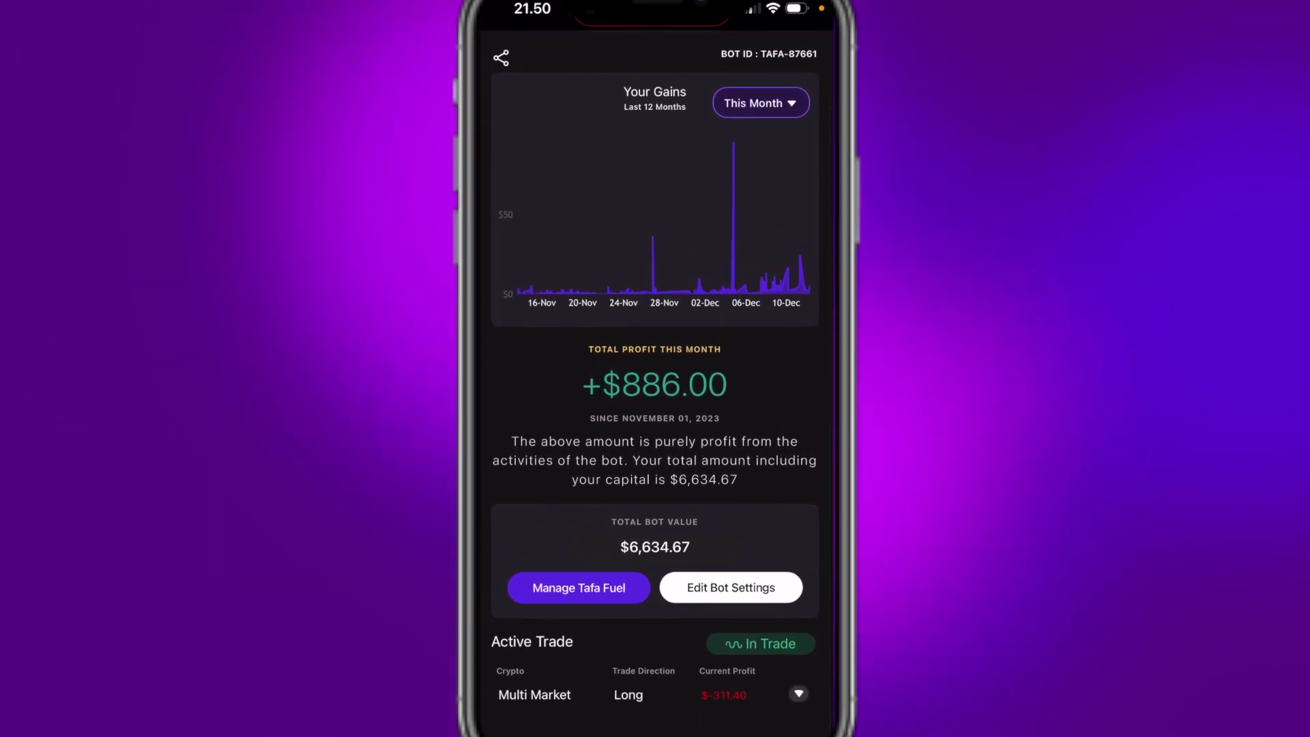
{"action": "left_click", "coordinate": [731, 587]}
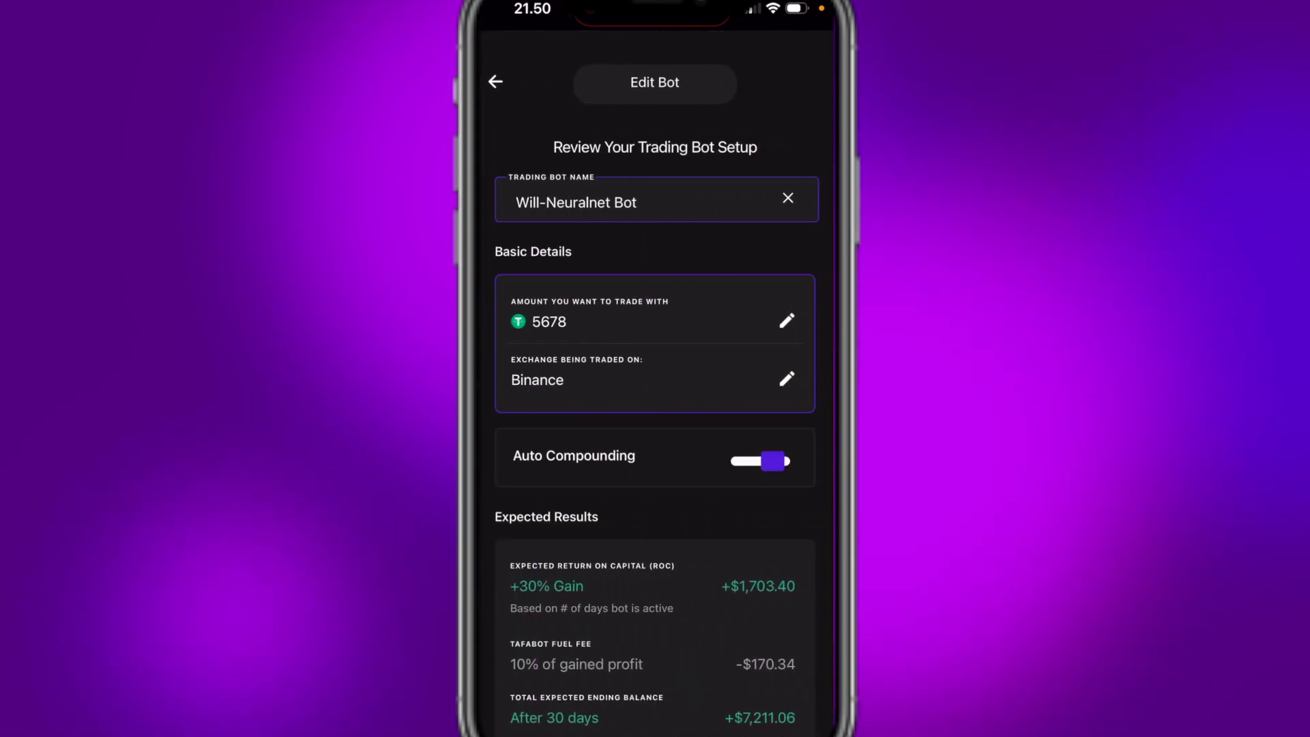
- Open the capital amount step of the bot's settings via the edit pencil
{"action": "left_click", "coordinate": [786, 321]}
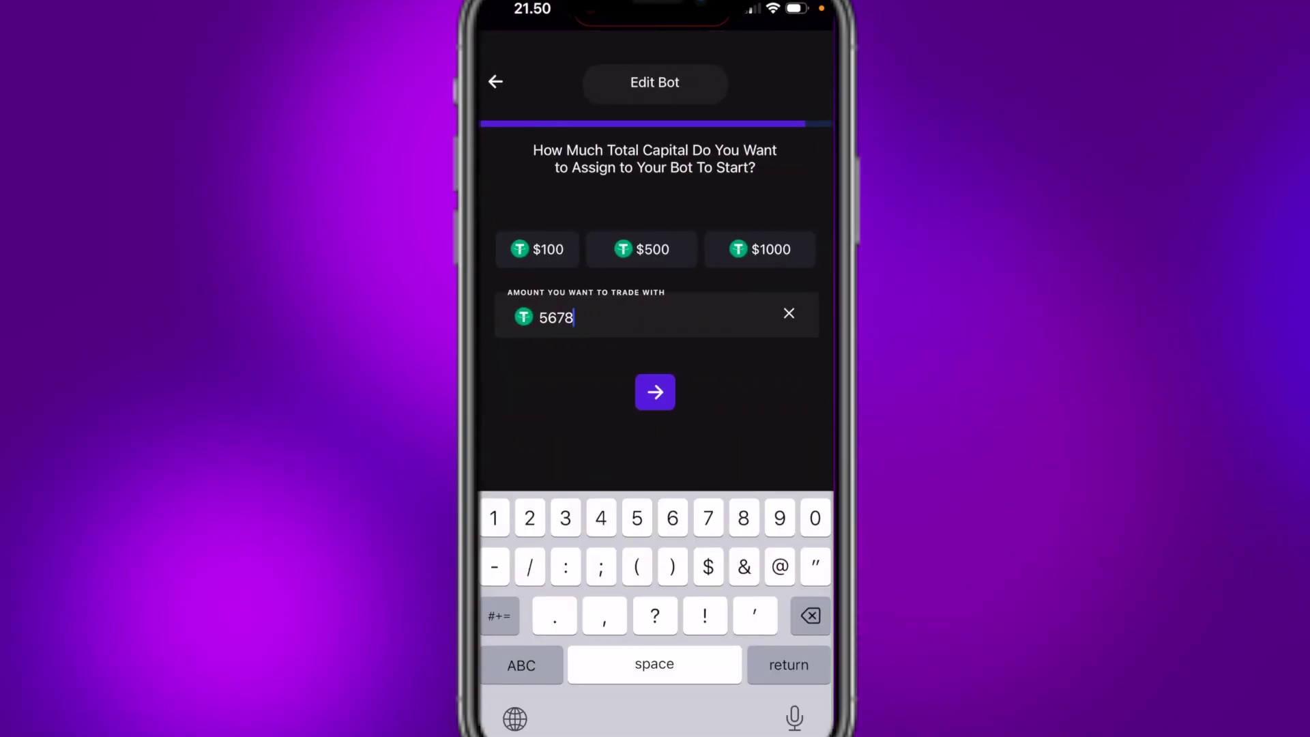